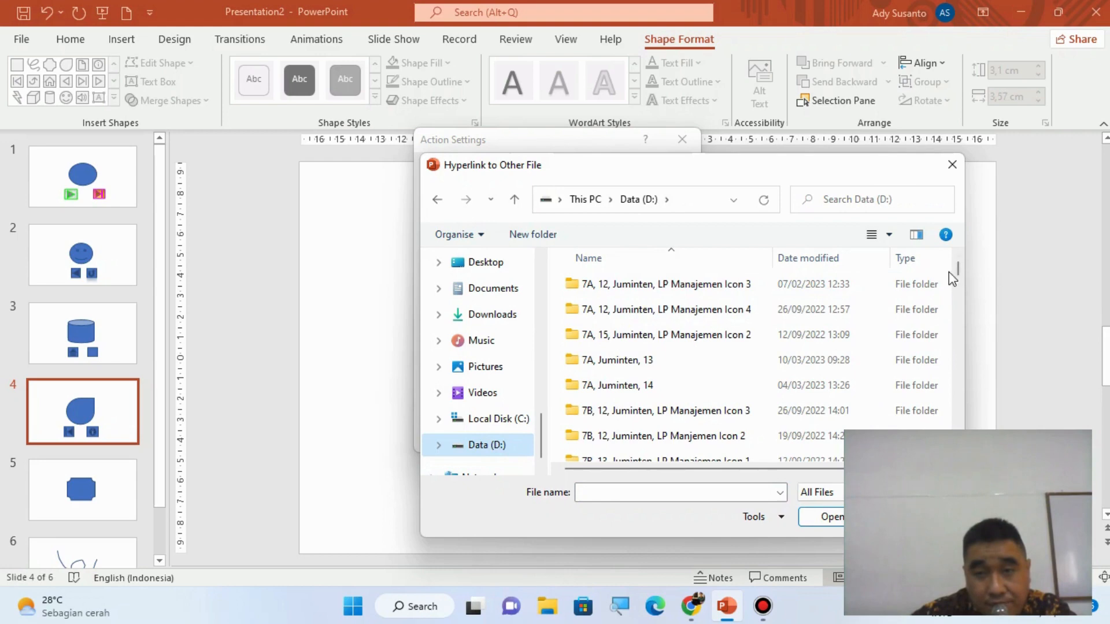
# - Link the information button on slide 4 to the Informasi text file in the class 9E folder ending in 13 on drive D
pyautogui.moveTo(959, 274); pyautogui.dragTo(963, 350)
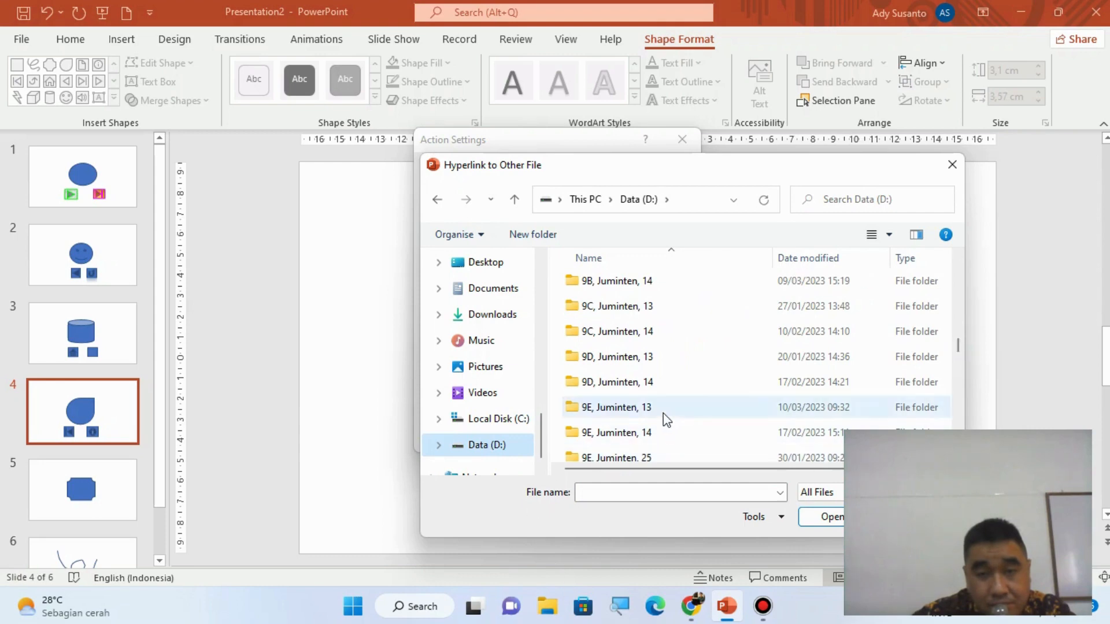
pyautogui.doubleClick(664, 408)
pyautogui.click(607, 335)
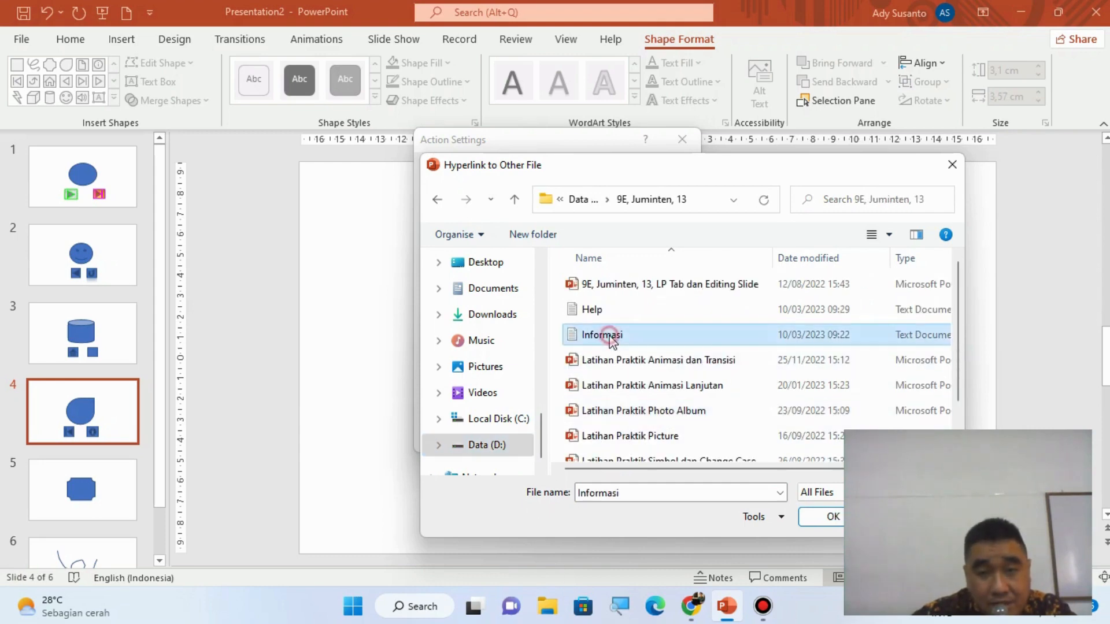
pyautogui.click(833, 516)
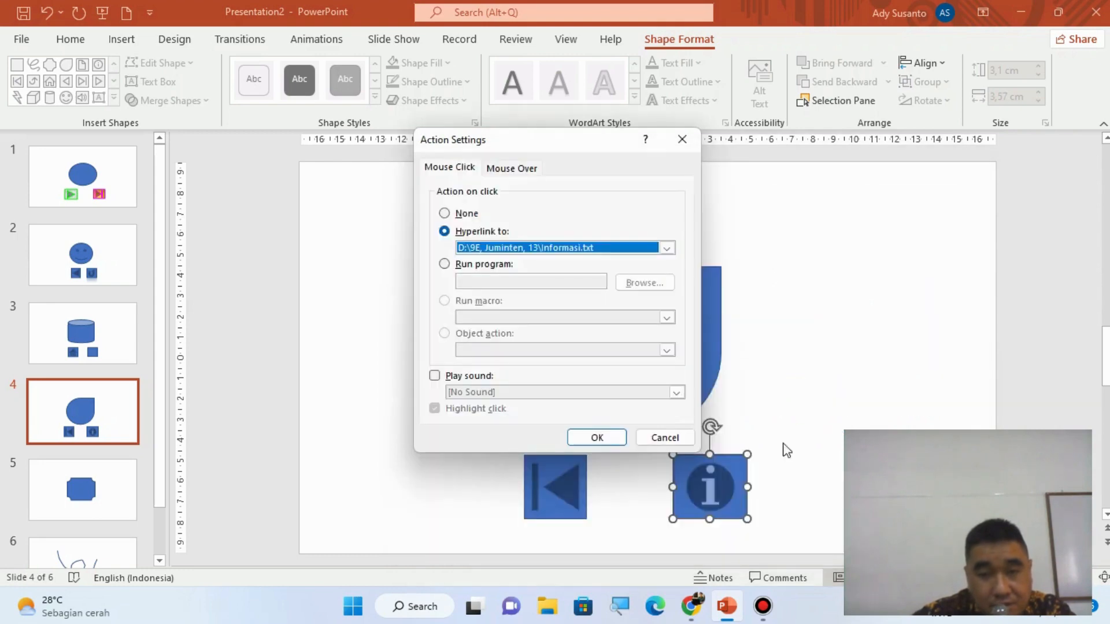
pyautogui.click(595, 445)
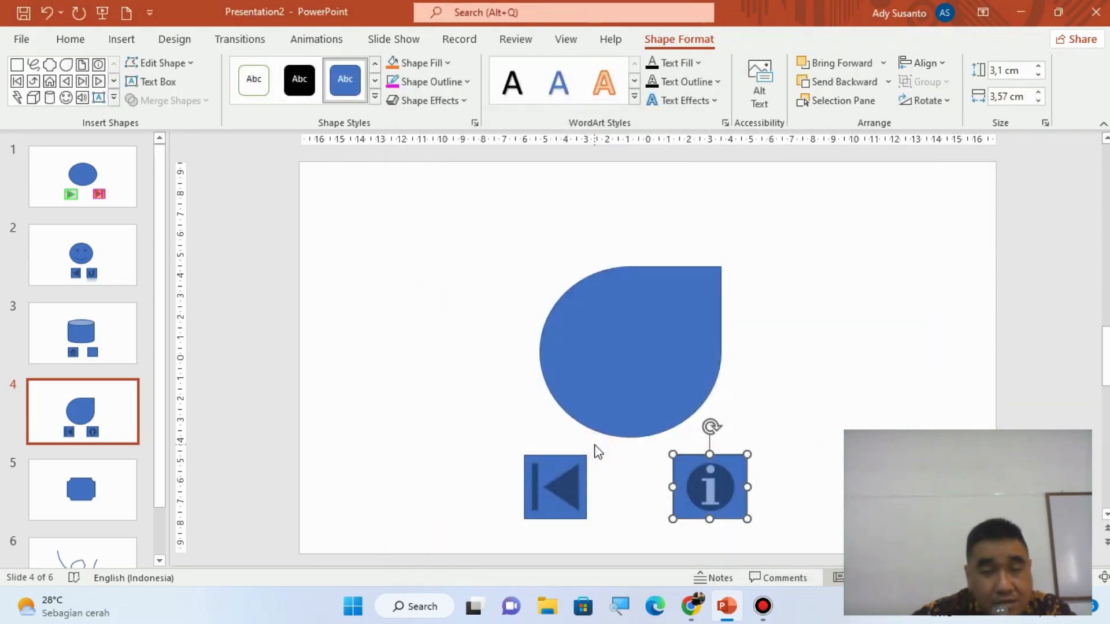
# - Draw a Help action button about 3.14 cm high and 3.37 cm wide to the right of the teardrop shape
pyautogui.click(126, 39)
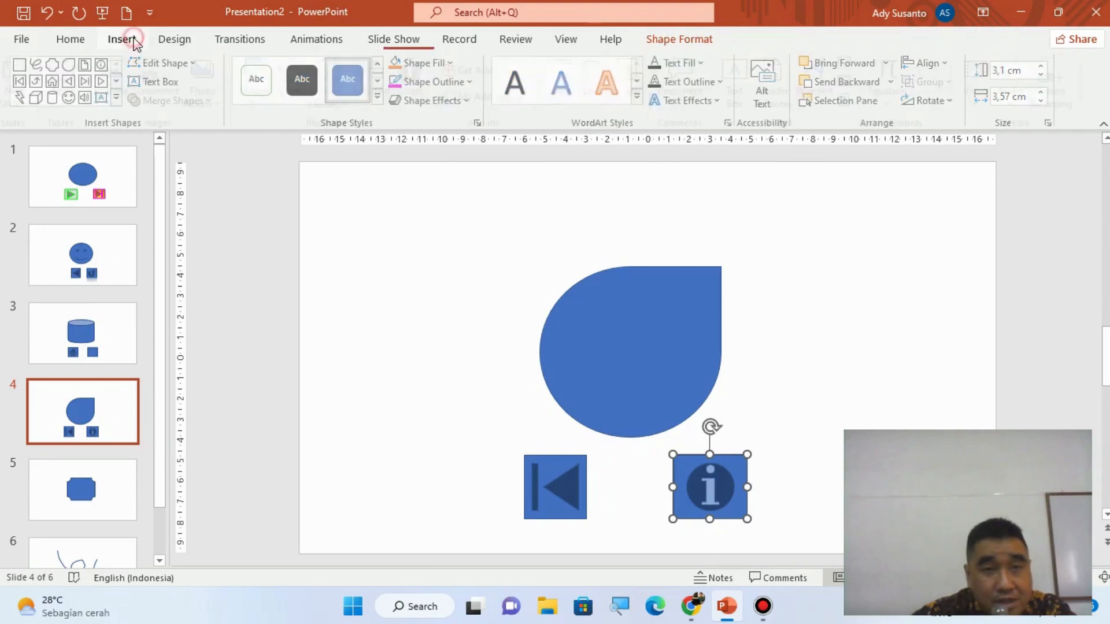
pyautogui.click(261, 87)
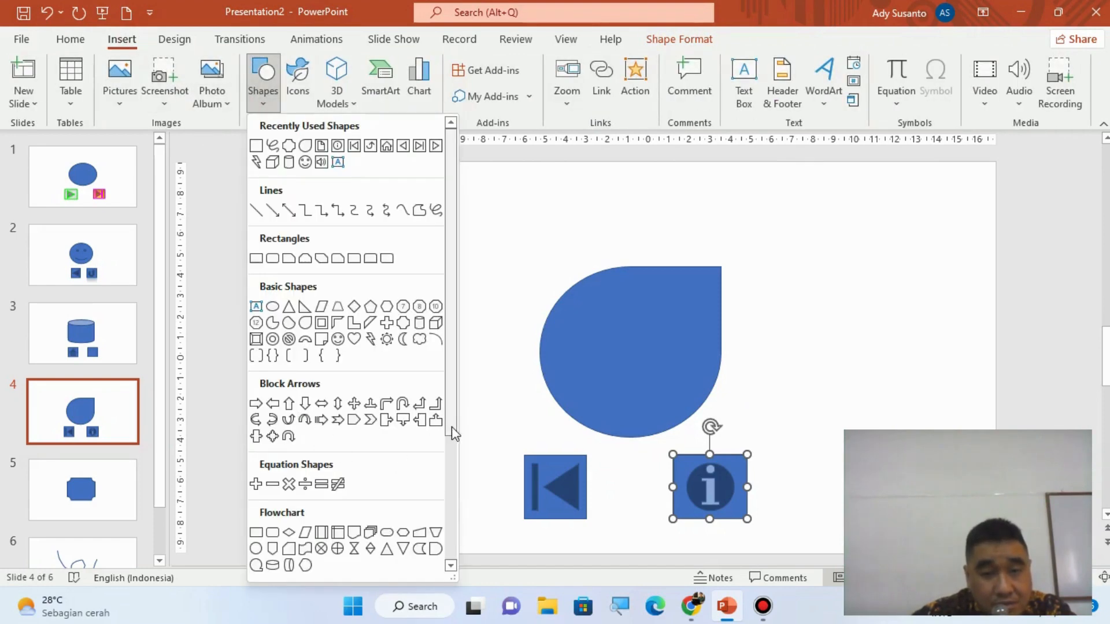
pyautogui.moveTo(453, 434); pyautogui.dragTo(457, 562)
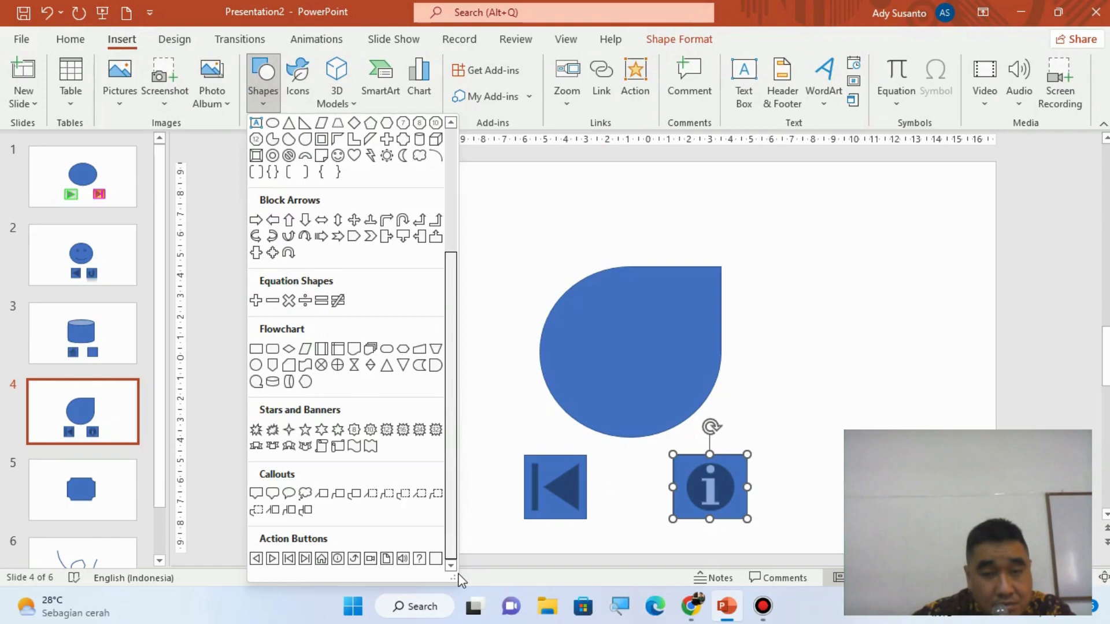
pyautogui.click(421, 560)
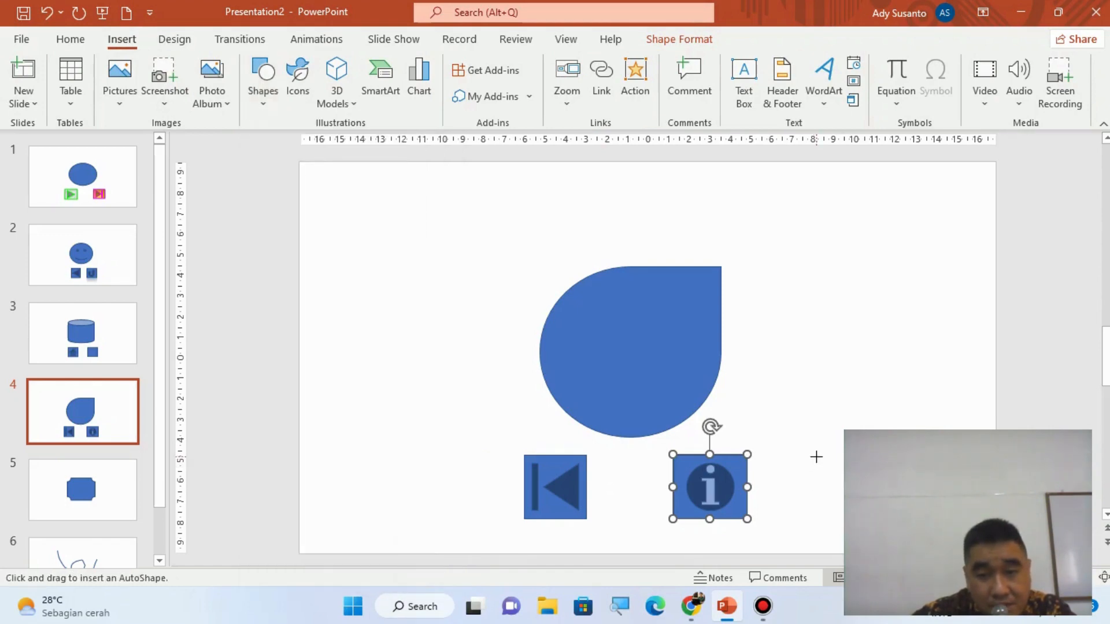
pyautogui.moveTo(817, 315); pyautogui.dragTo(888, 381)
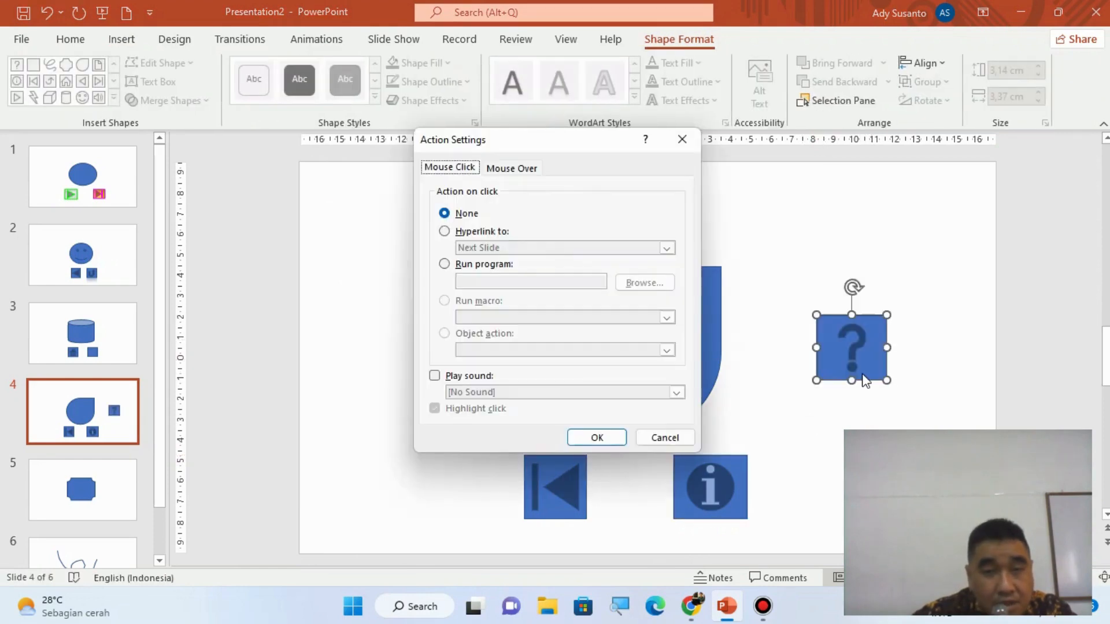
# - Set the question-mark button's click action to a hyperlink to the other file Help
pyautogui.click(444, 231)
pyautogui.click(480, 249)
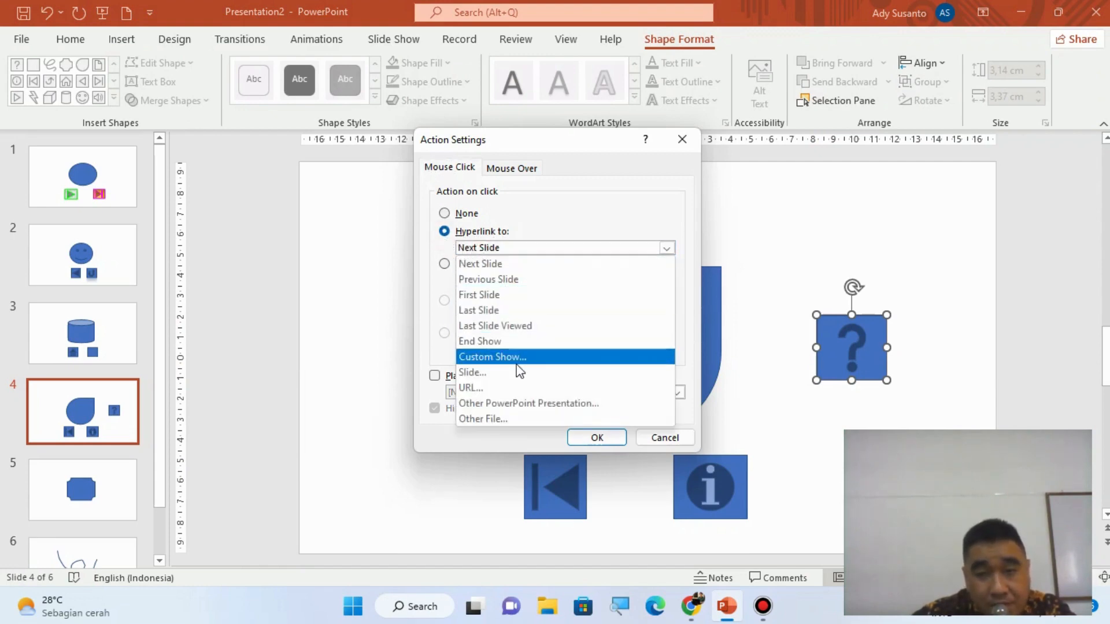
pyautogui.click(501, 417)
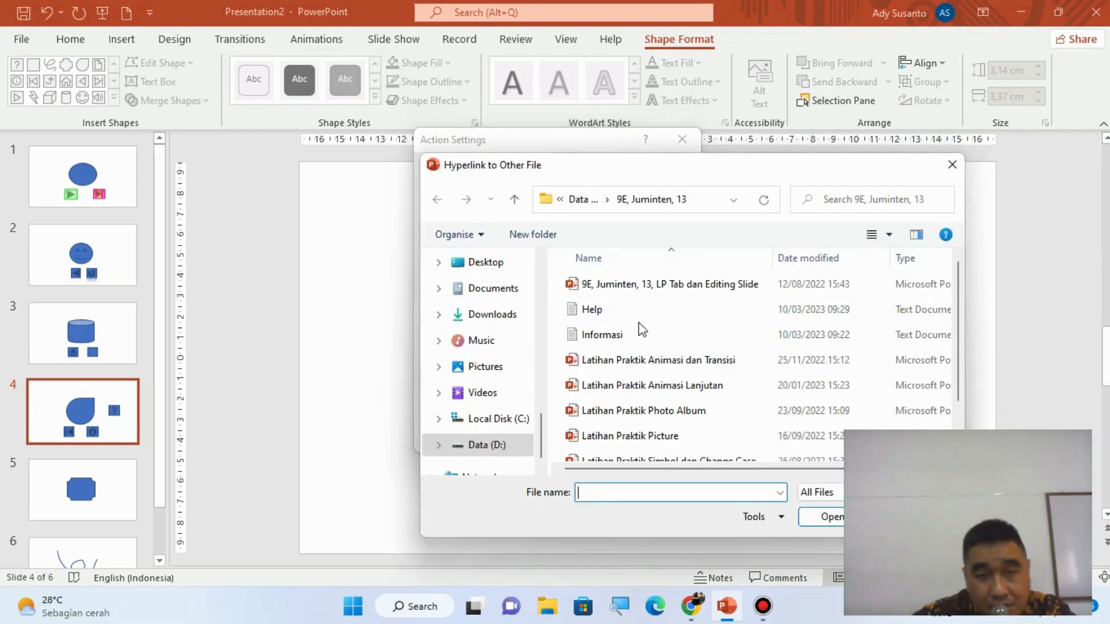
pyautogui.click(599, 303)
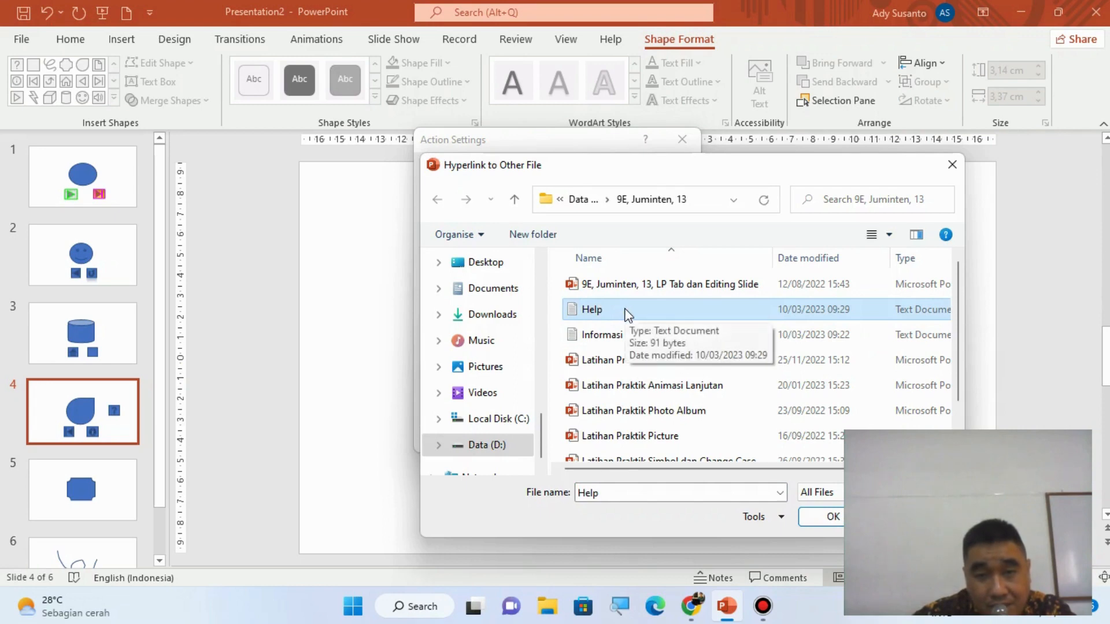
pyautogui.click(825, 519)
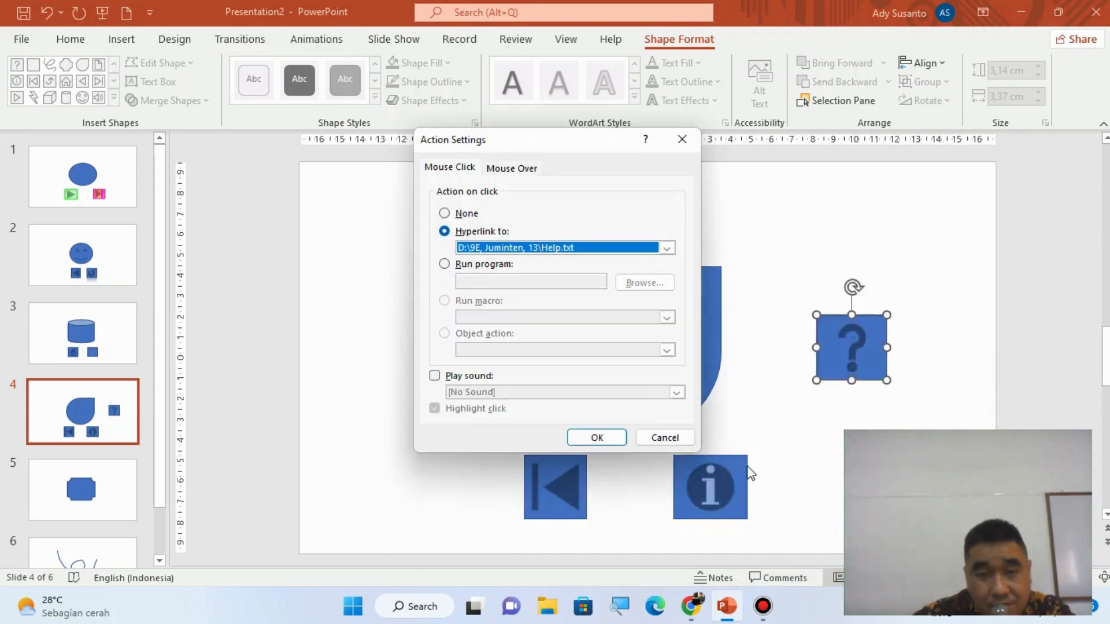
pyautogui.click(609, 442)
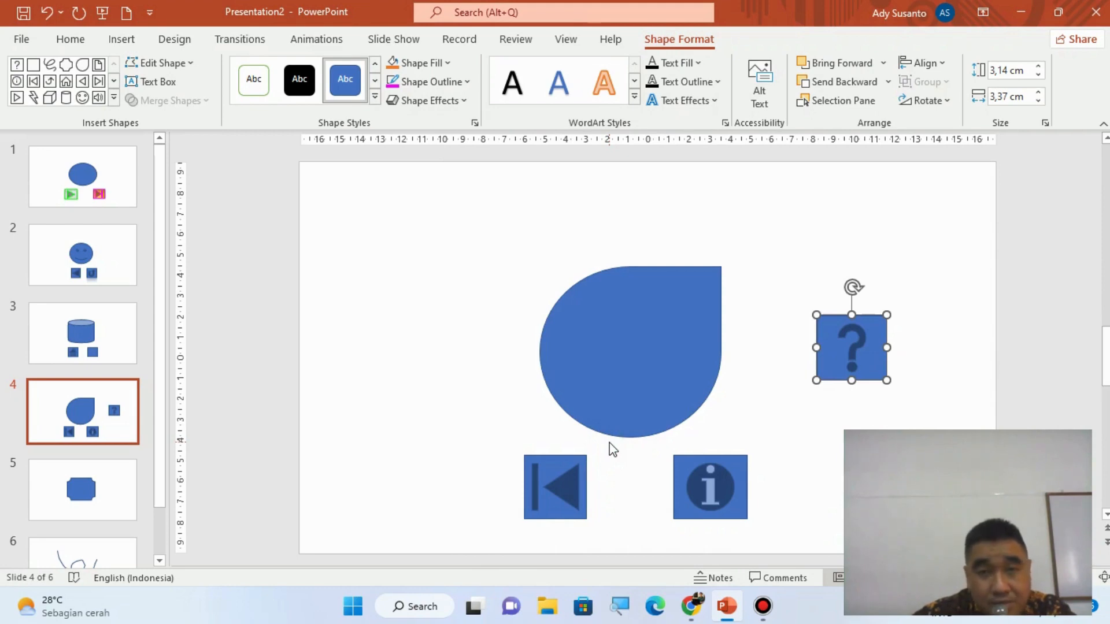
pyautogui.click(551, 499)
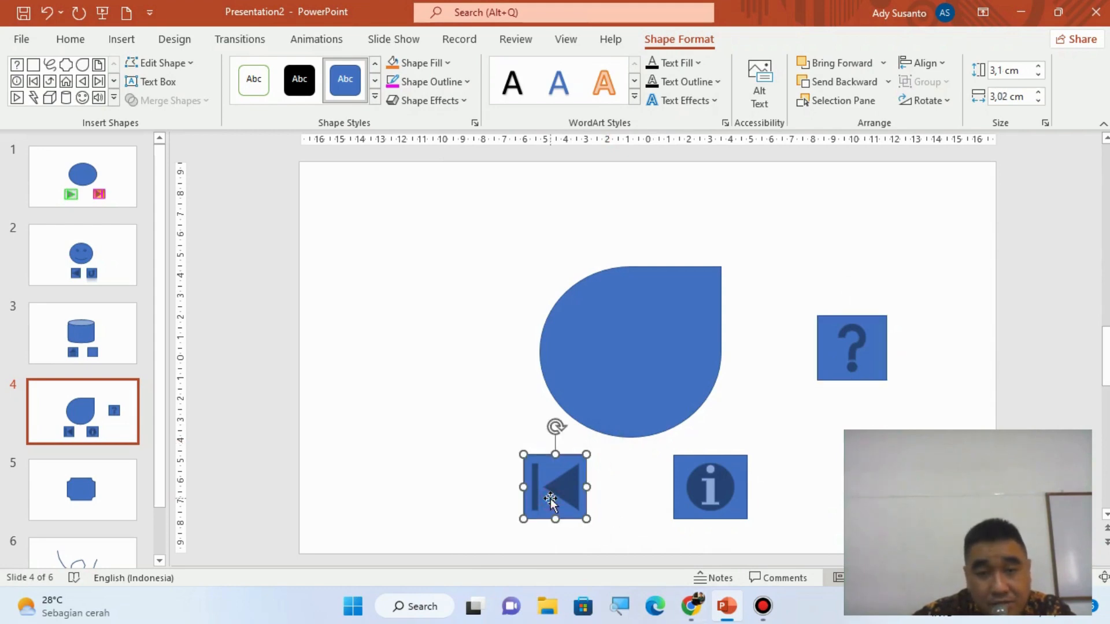
pyautogui.click(426, 102)
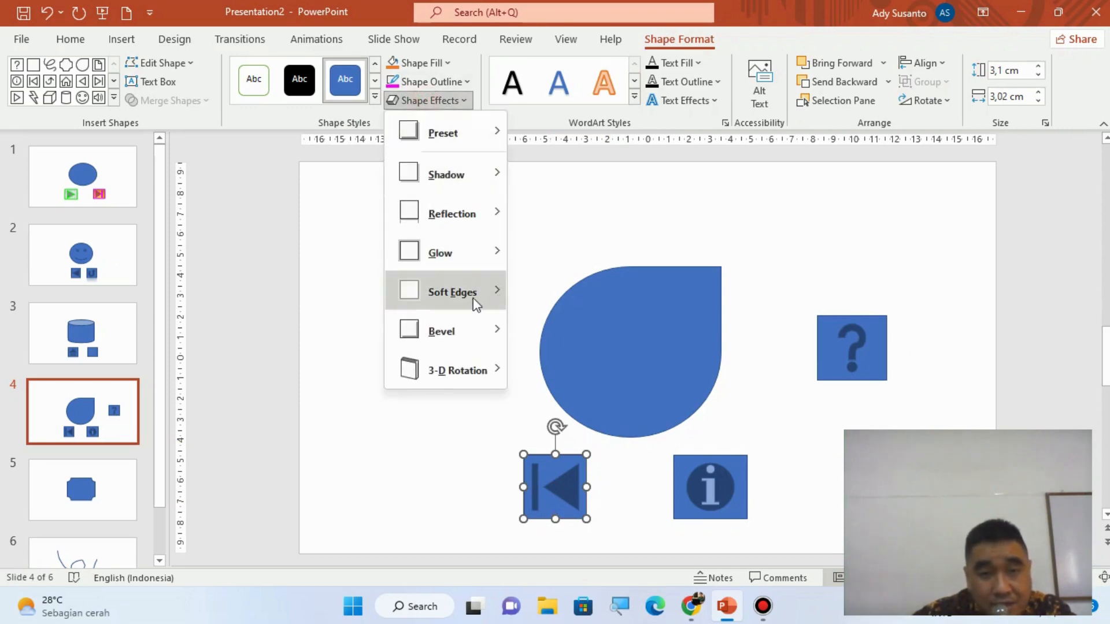
pyautogui.moveTo(475, 303)
pyautogui.moveTo(467, 331)
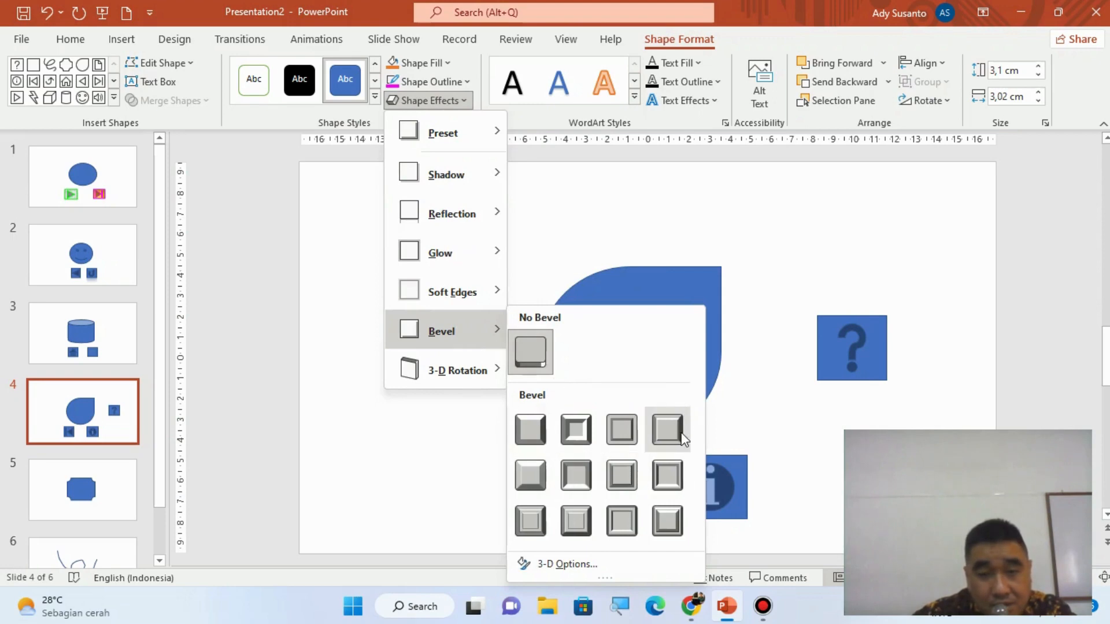
pyautogui.click(766, 296)
# - Apply the fourth bevel preset of the first row to the go-to-beginning button and place it below the teardrop
pyautogui.moveTo(546, 500); pyautogui.dragTo(845, 237)
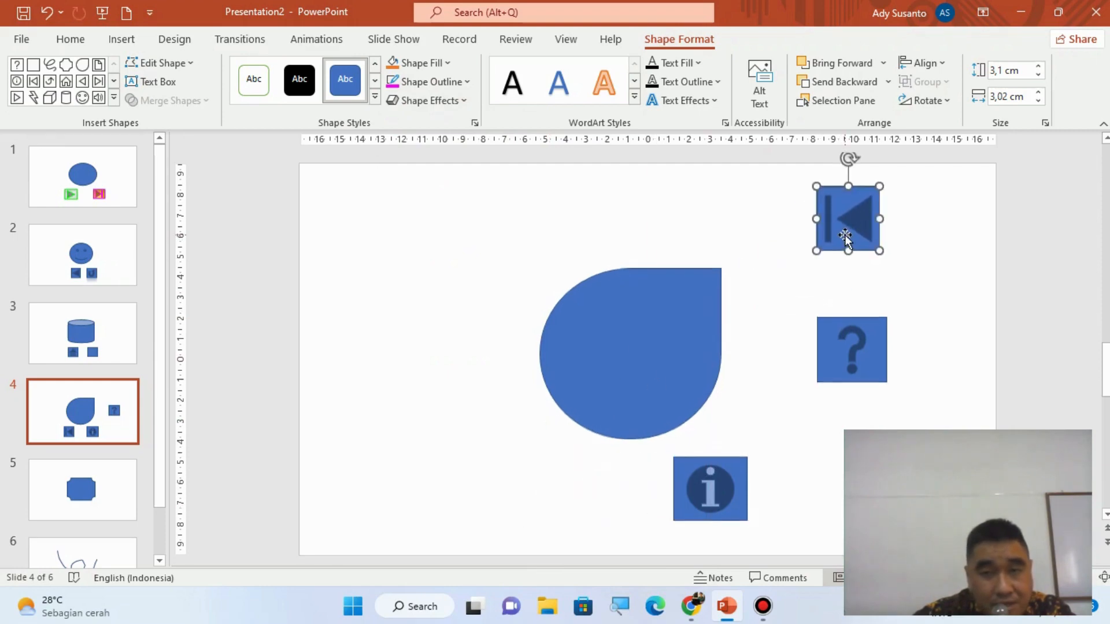
pyautogui.click(431, 100)
pyautogui.moveTo(478, 330)
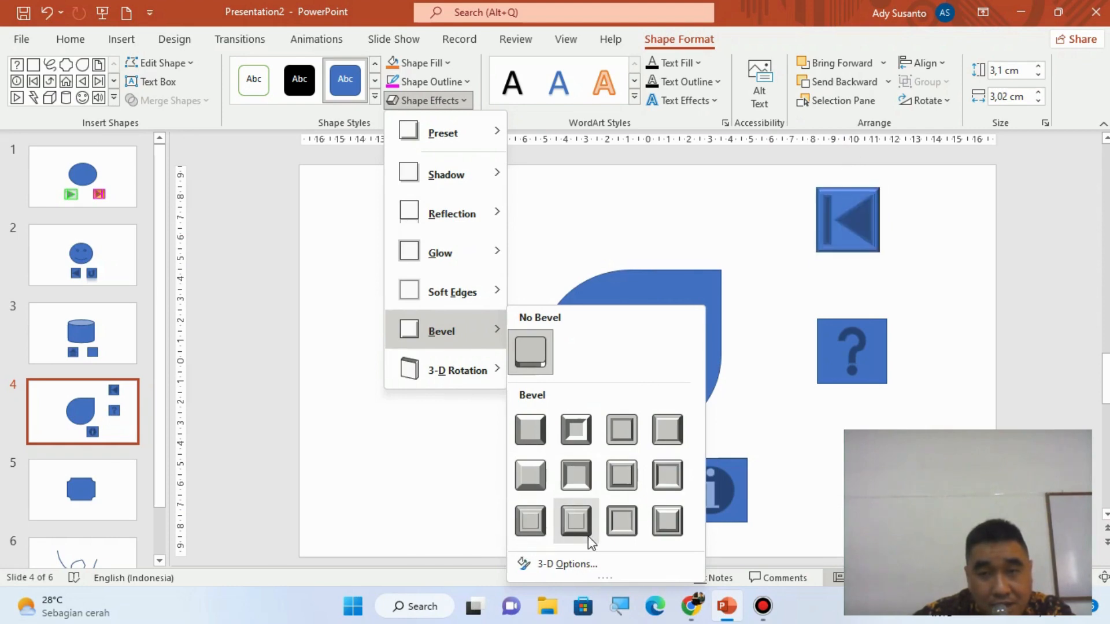
pyautogui.click(666, 430)
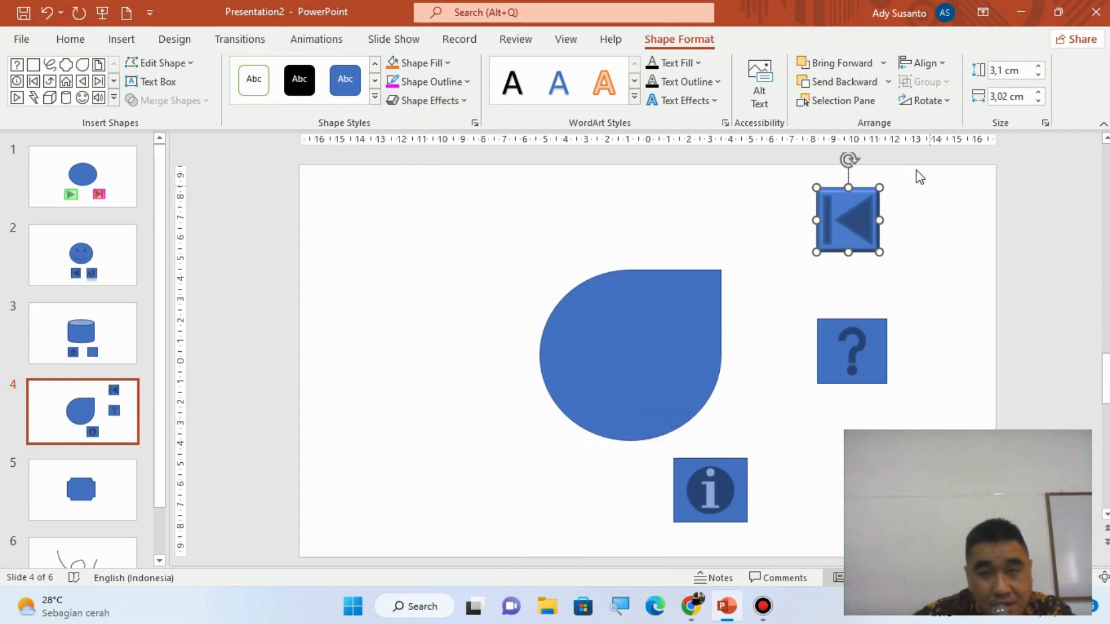
pyautogui.moveTo(848, 223); pyautogui.dragTo(570, 490)
# - Give the information button the parallel 3-D rotation preset that is fourth in the second row
pyautogui.click(704, 471)
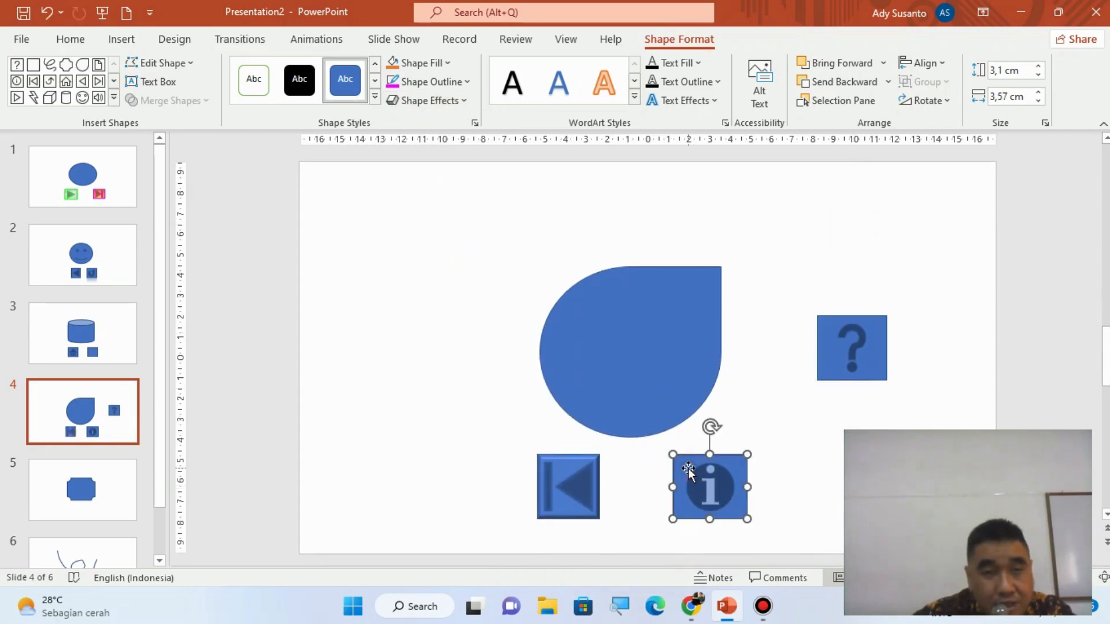
pyautogui.click(444, 101)
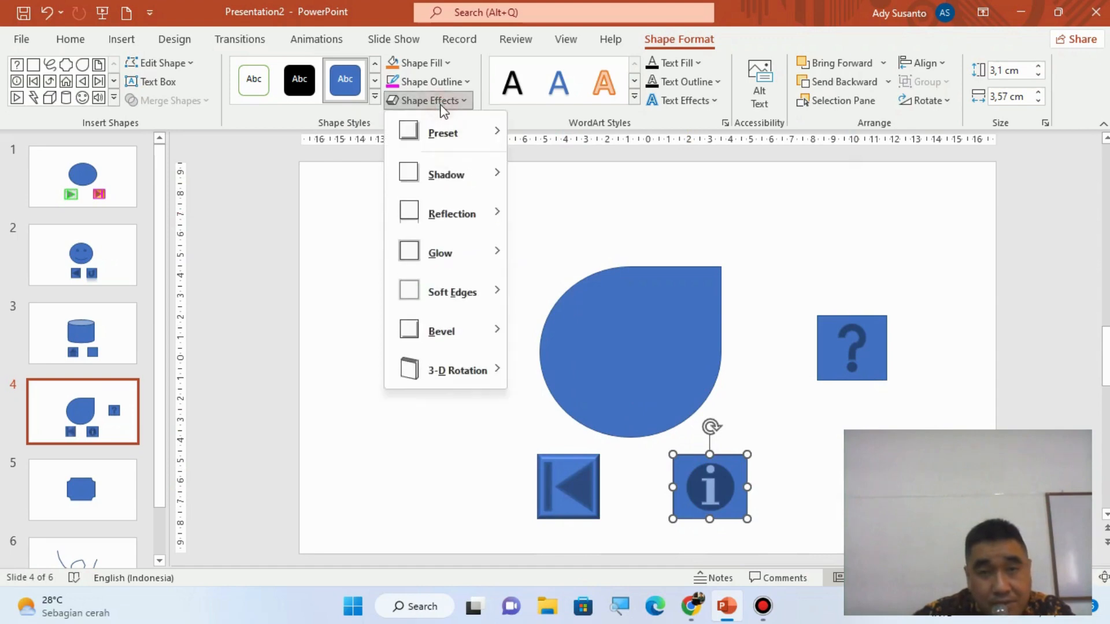
pyautogui.moveTo(489, 376)
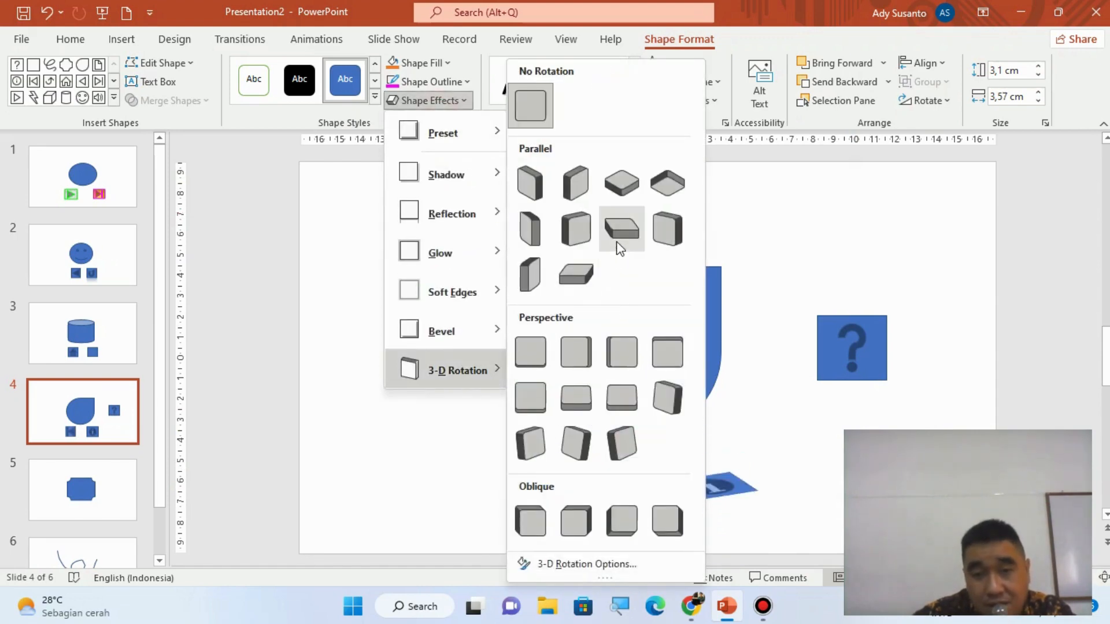
pyautogui.click(675, 230)
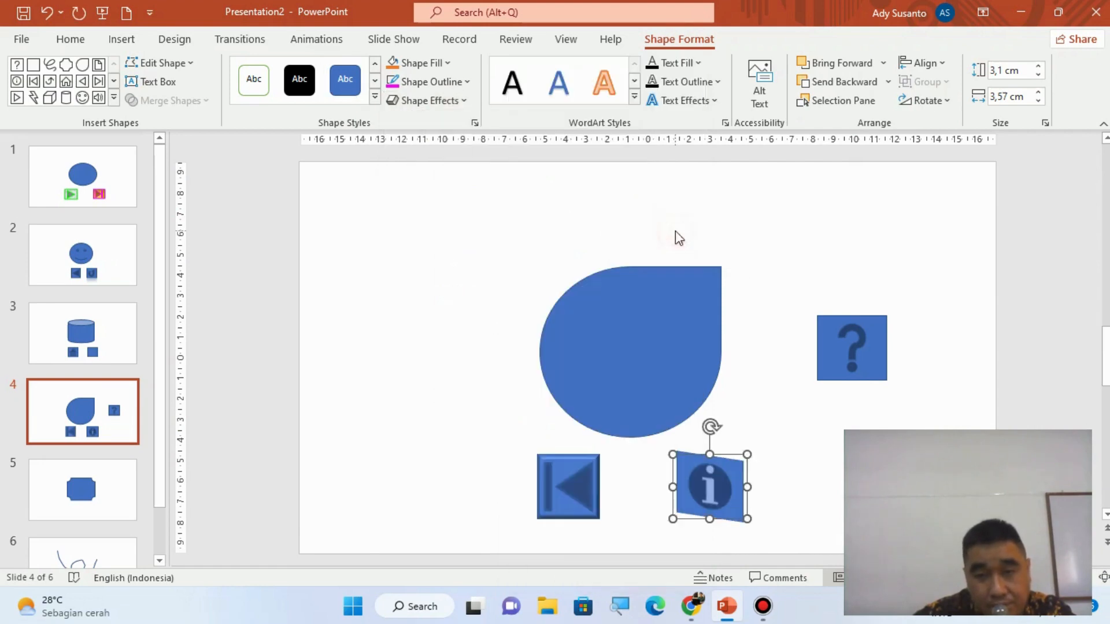
# - Give the question-mark button the parallel 3-D rotation preset that is second in the second row
pyautogui.click(867, 347)
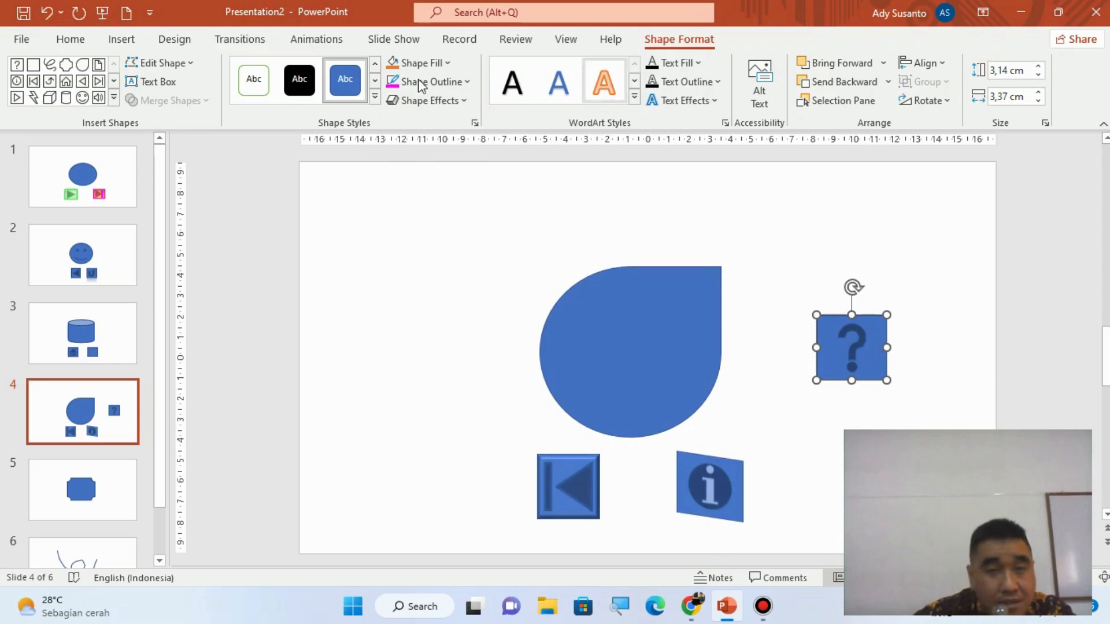
pyautogui.click(427, 103)
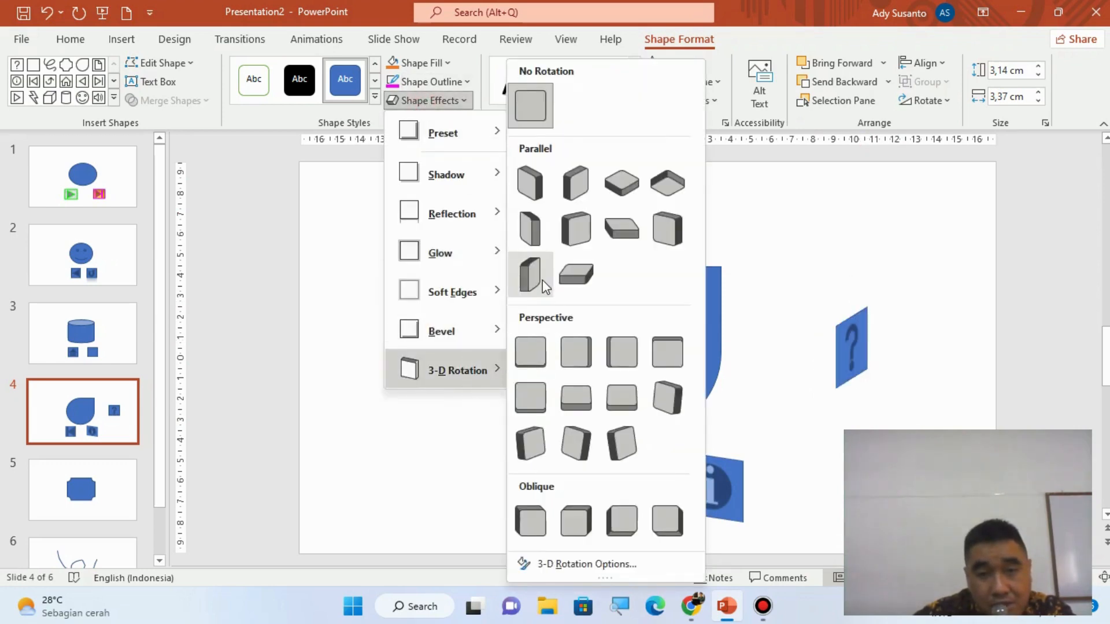
pyautogui.click(581, 225)
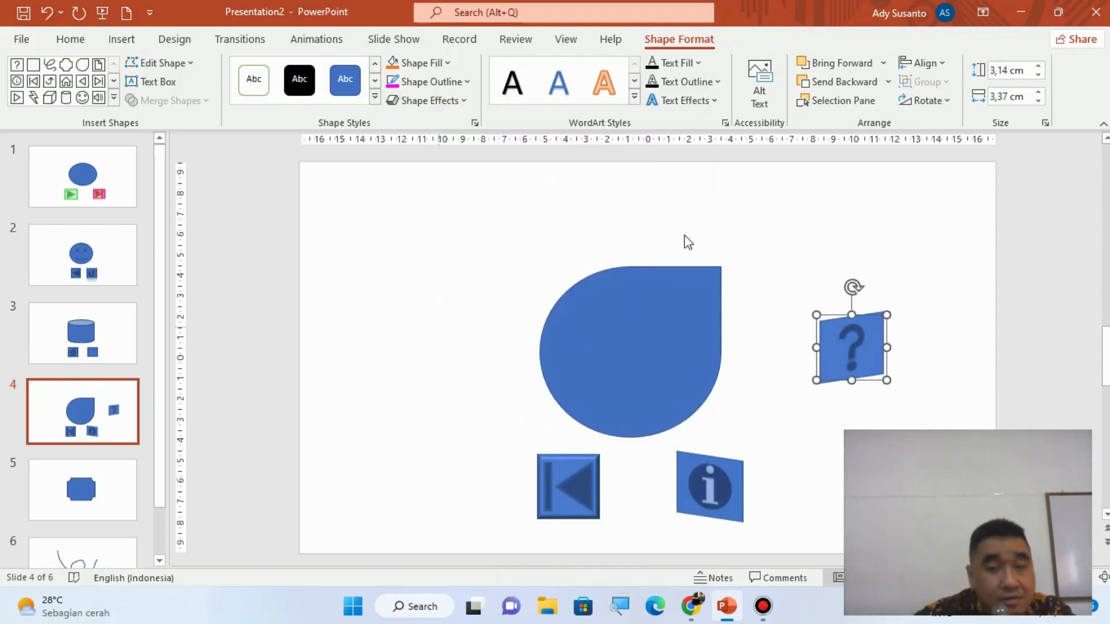
# - Run the slide show from slide 4, test the go-to-beginning button, and end the show
pyautogui.click(399, 40)
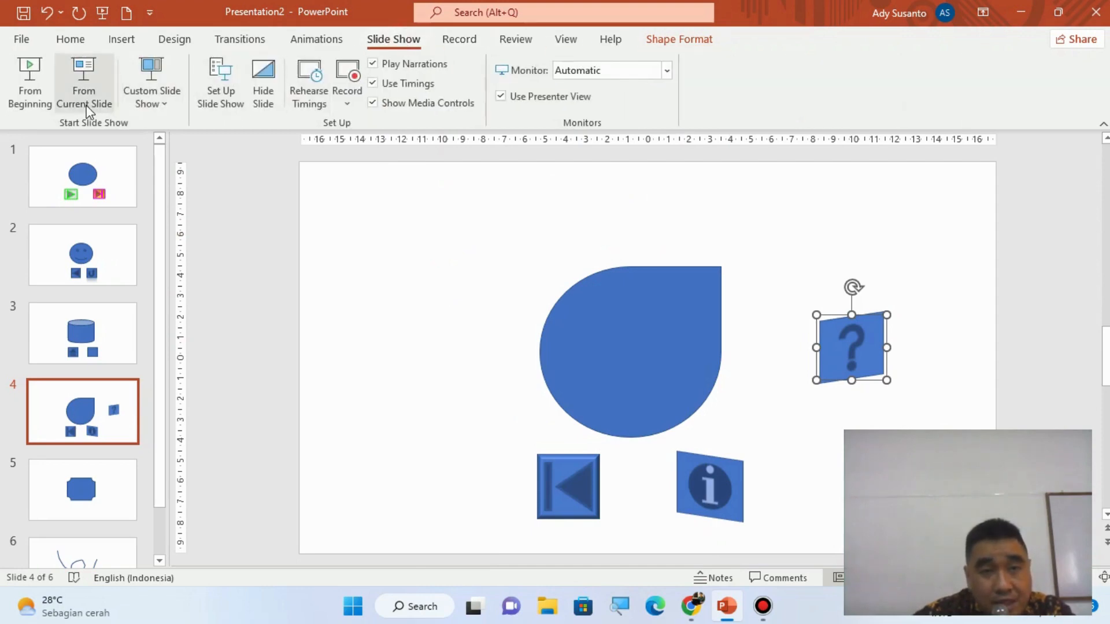
pyautogui.click(84, 87)
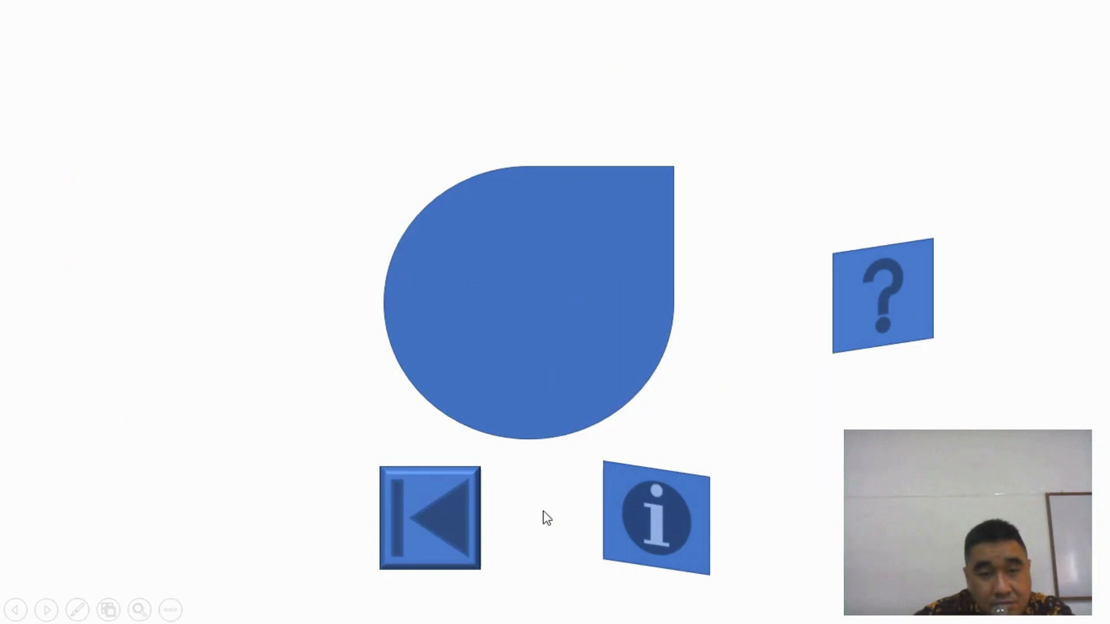
pyautogui.click(429, 536)
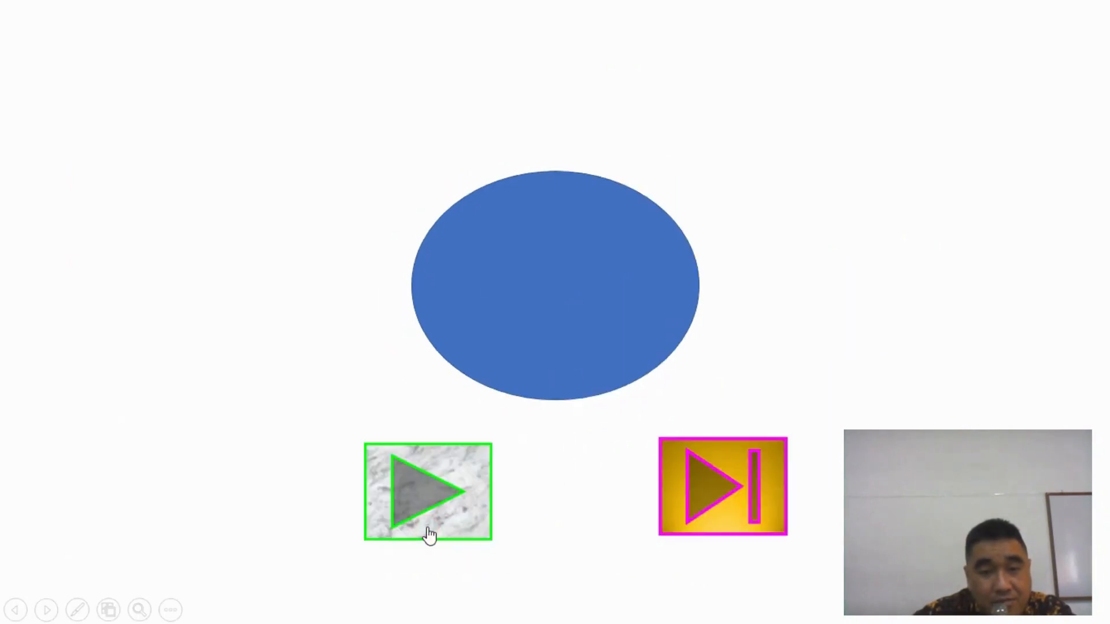
pyautogui.press('Escape')
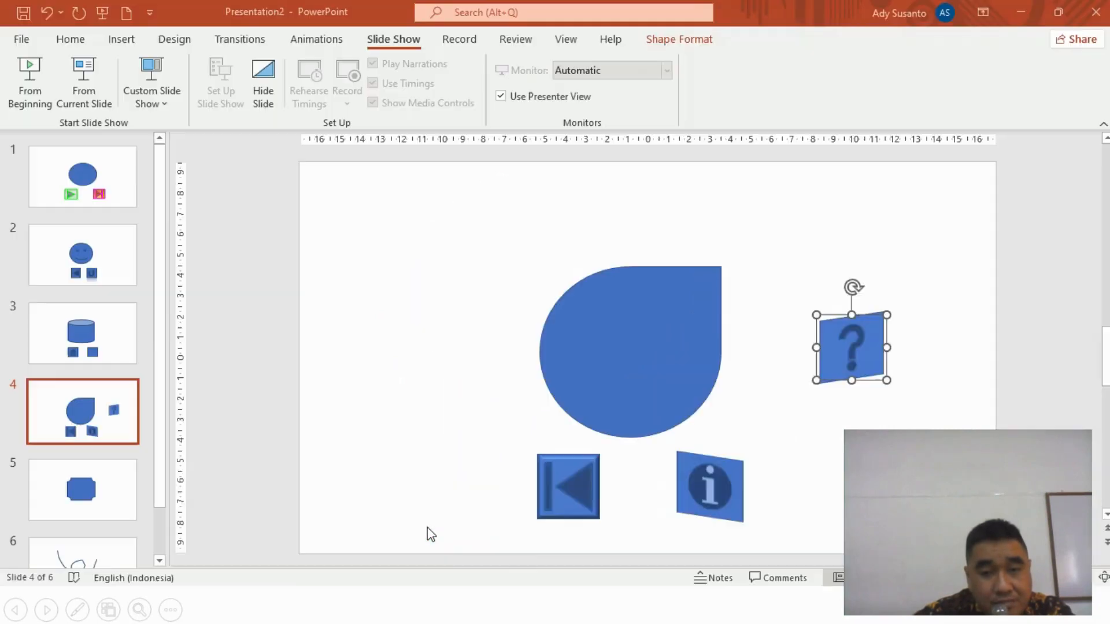
# - Restart the slide show from slide 4 and open the Informasi file through the information button, allowing the hyperlink
pyautogui.click(116, 427)
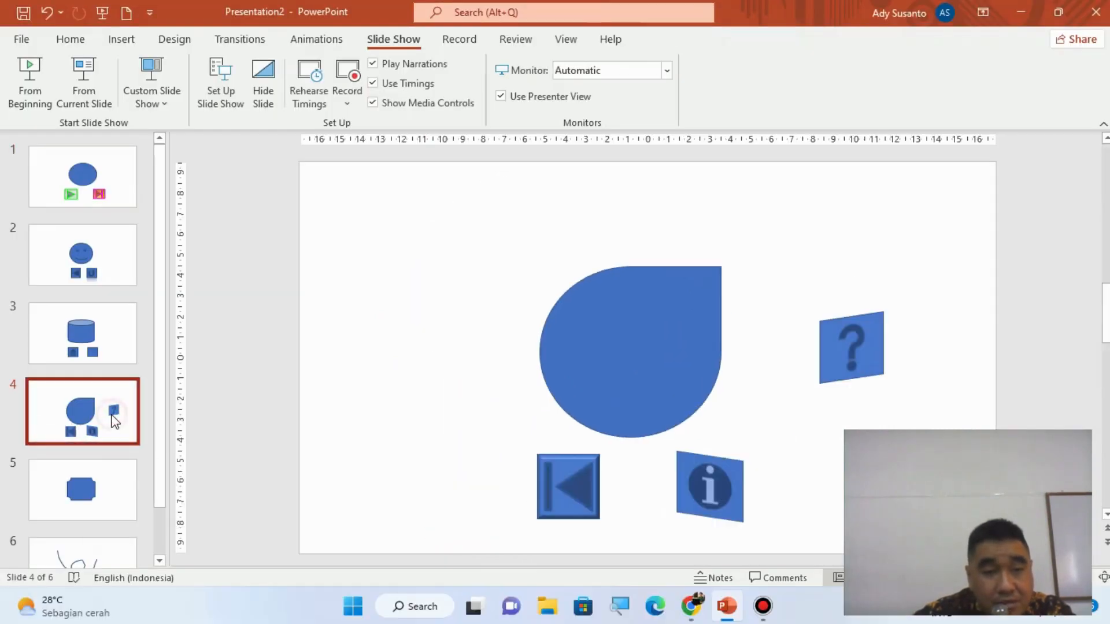
pyautogui.click(85, 96)
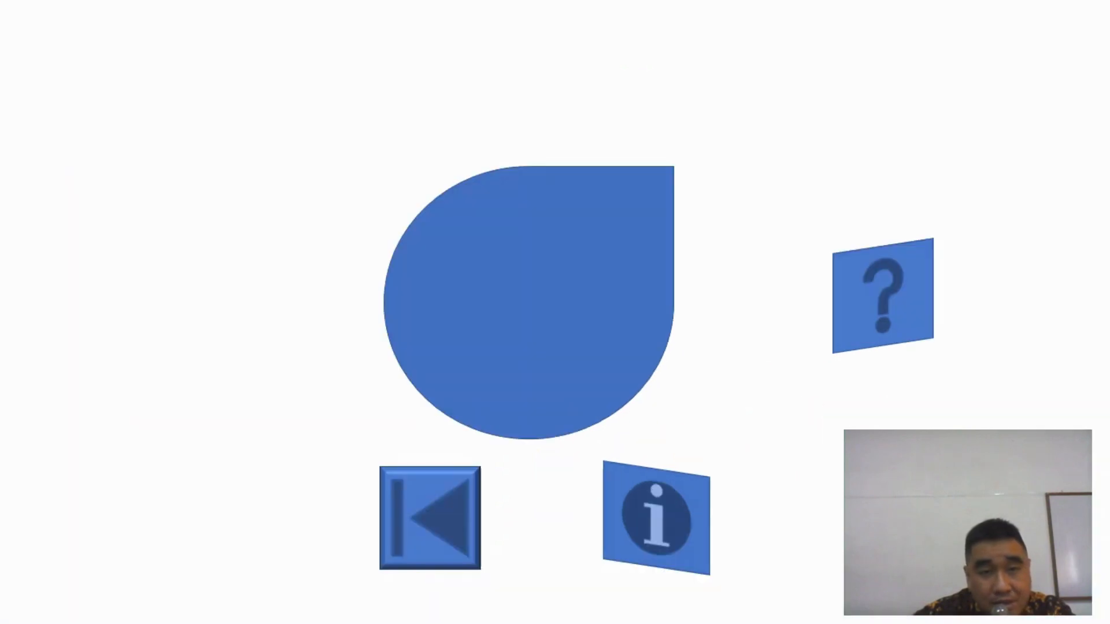
pyautogui.click(685, 529)
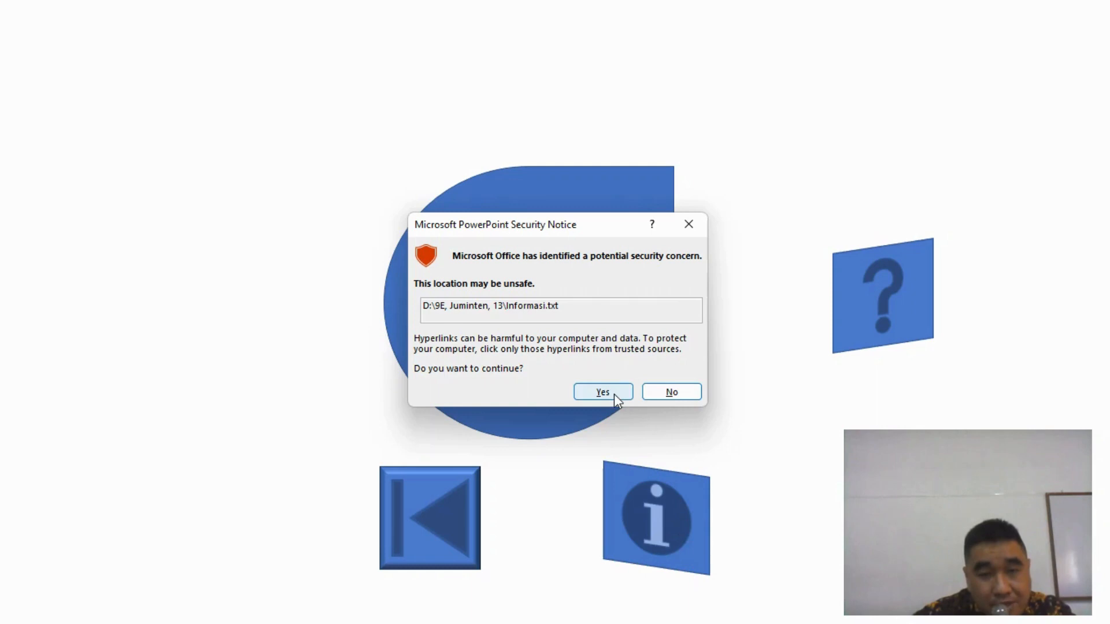
pyautogui.click(593, 391)
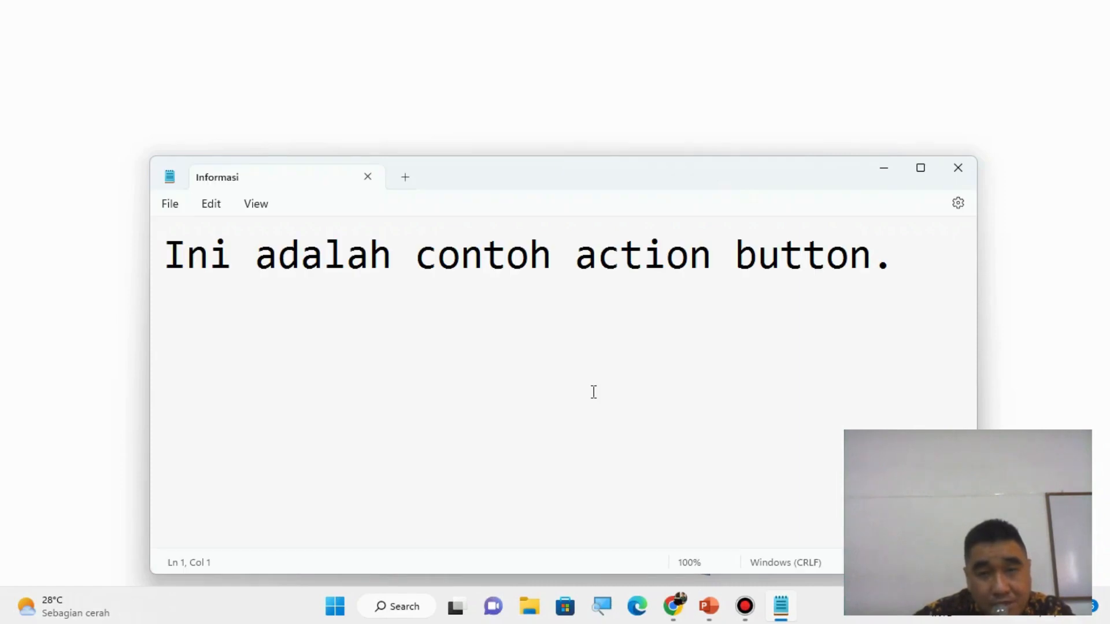
# - Minimize the Informasi file, open the Help file through the question-mark button, allowing the hyperlink, and return to end the slide show
pyautogui.click(889, 168)
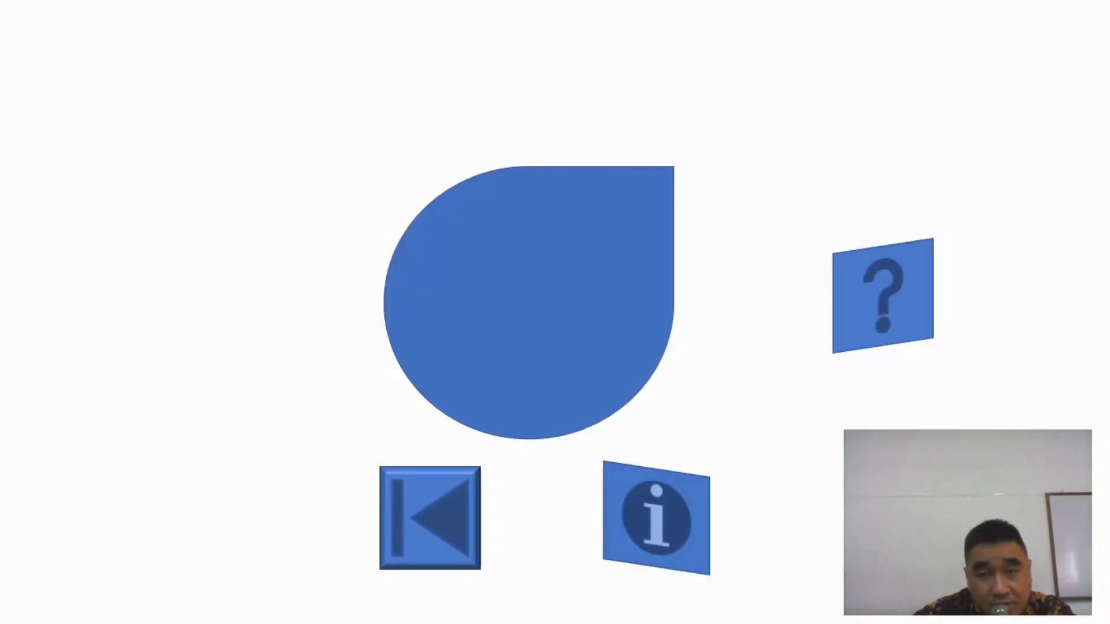
pyautogui.click(882, 307)
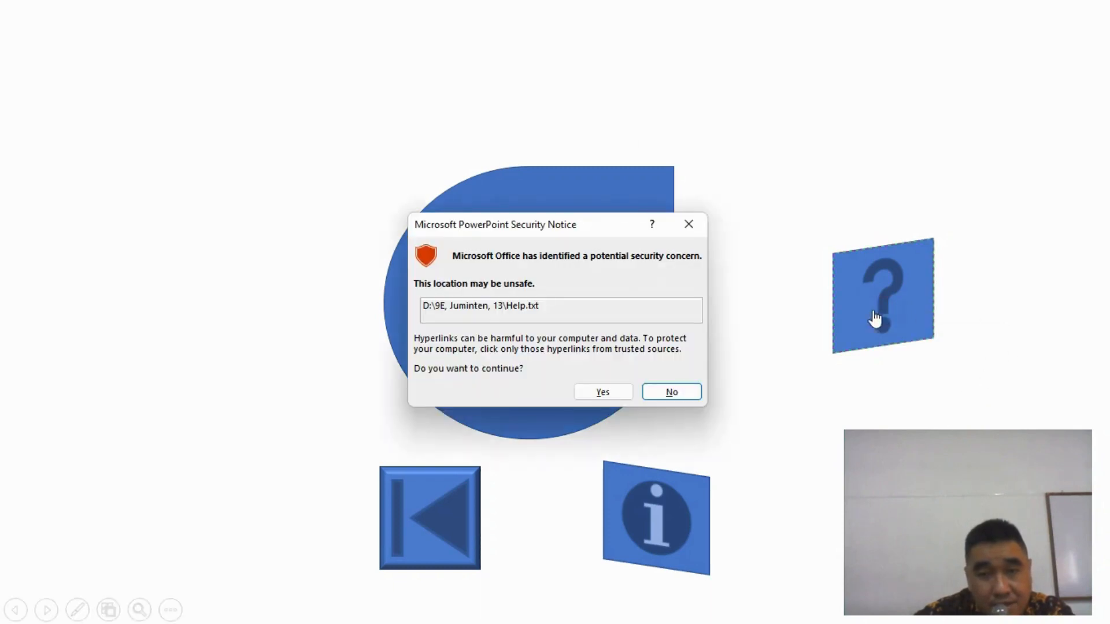
pyautogui.click(604, 393)
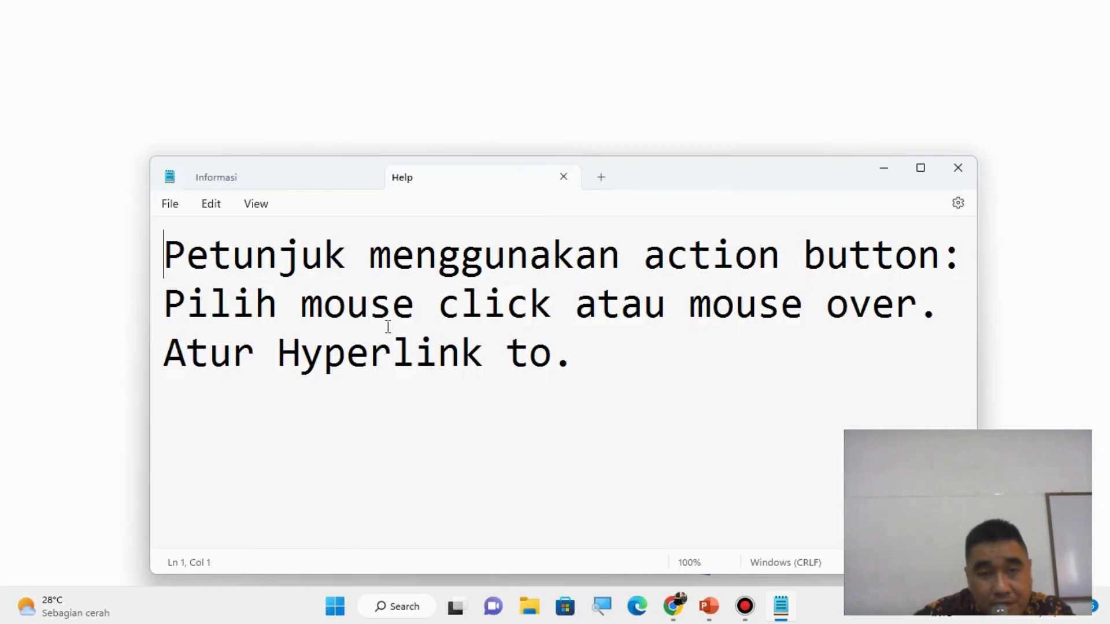
pyautogui.click(879, 164)
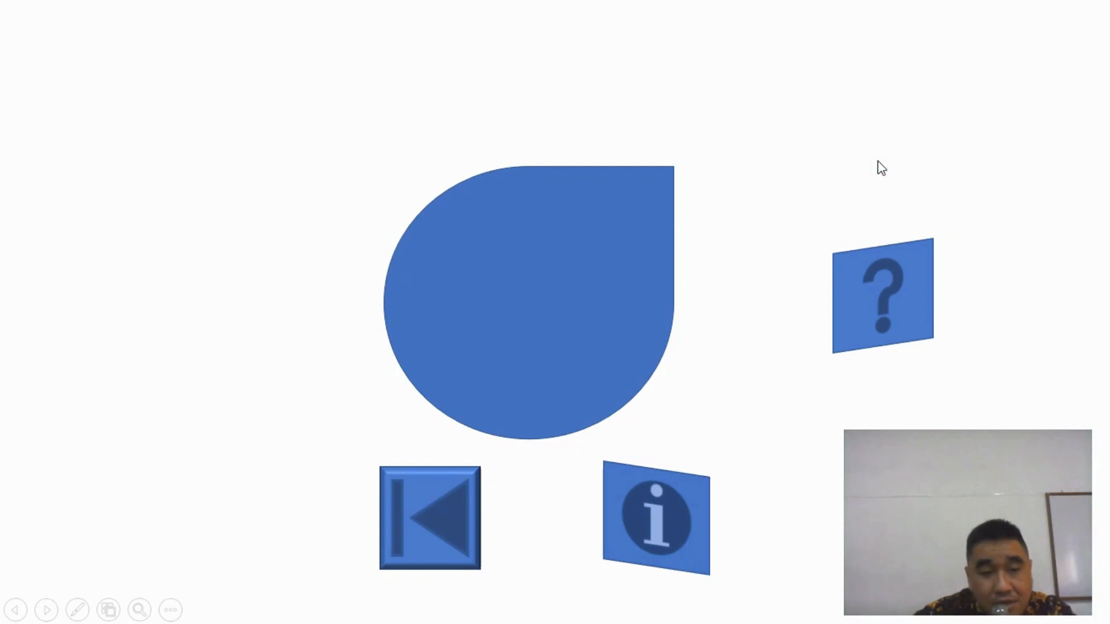
pyautogui.press('Escape')
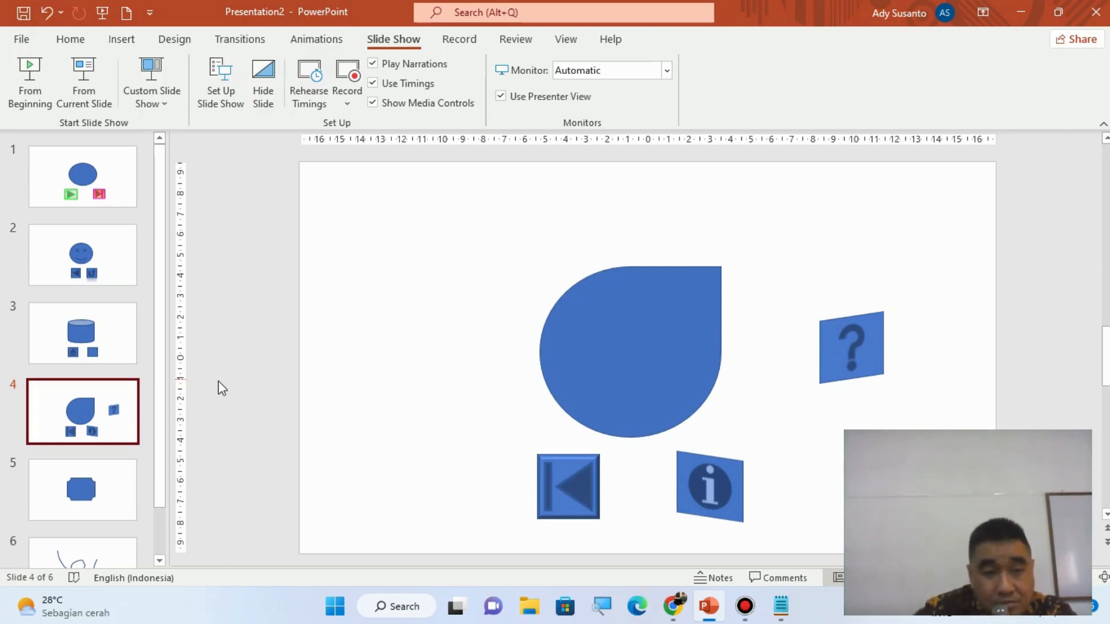
# - Draw a Sound action button about 2.34 cm high and 3.06 cm wide below the plaque shape on slide 5
pyautogui.click(89, 513)
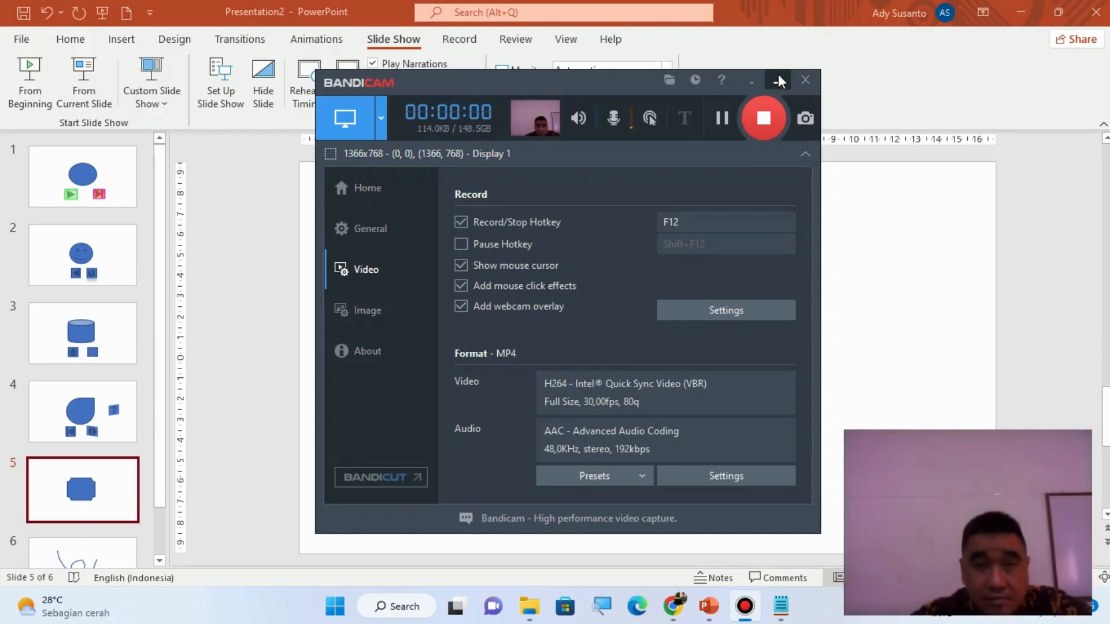
pyautogui.click(778, 75)
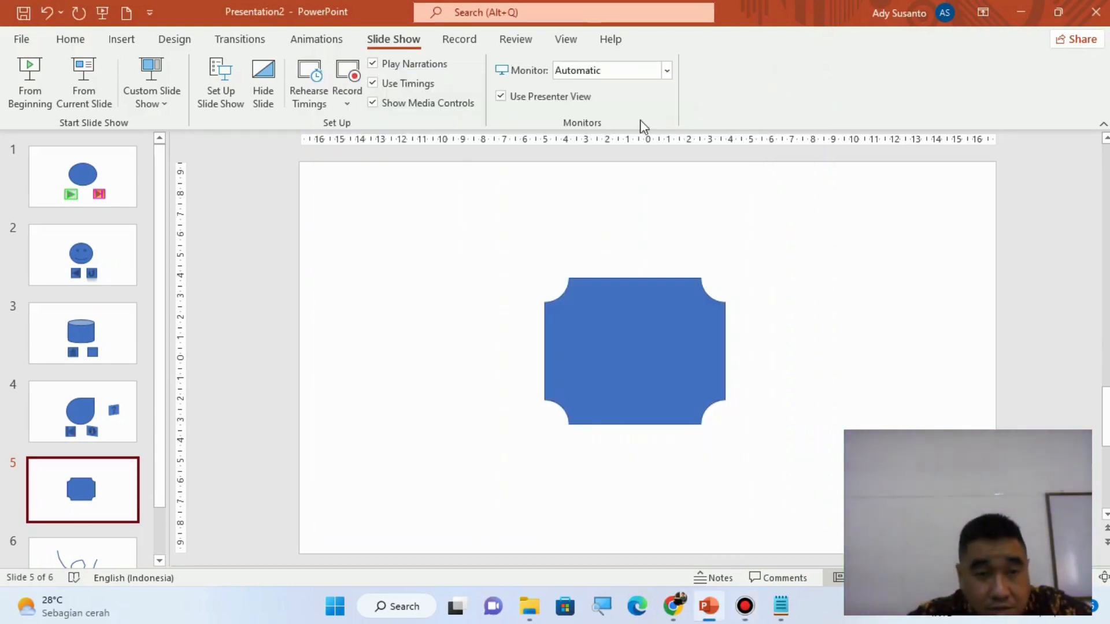
pyautogui.click(119, 41)
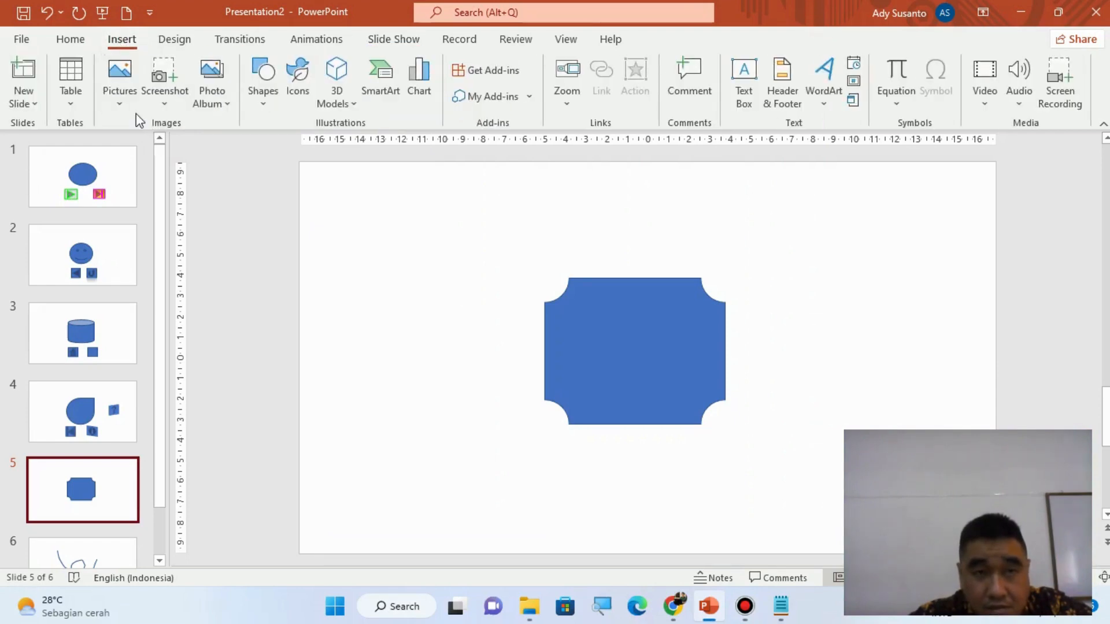
pyautogui.click(263, 99)
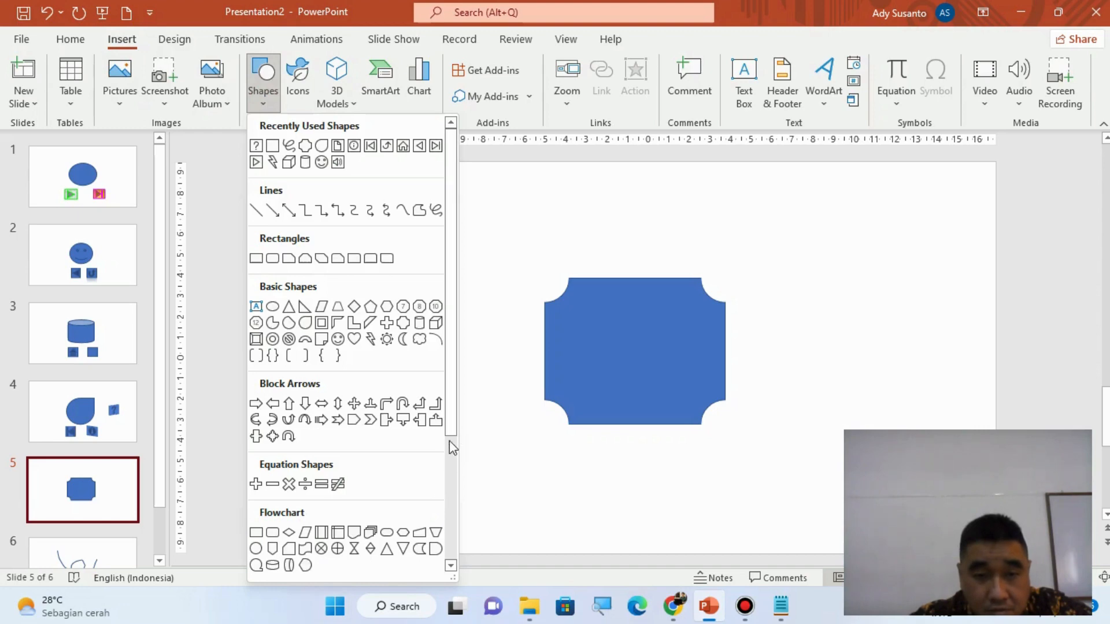
pyautogui.moveTo(453, 428); pyautogui.dragTo(454, 569)
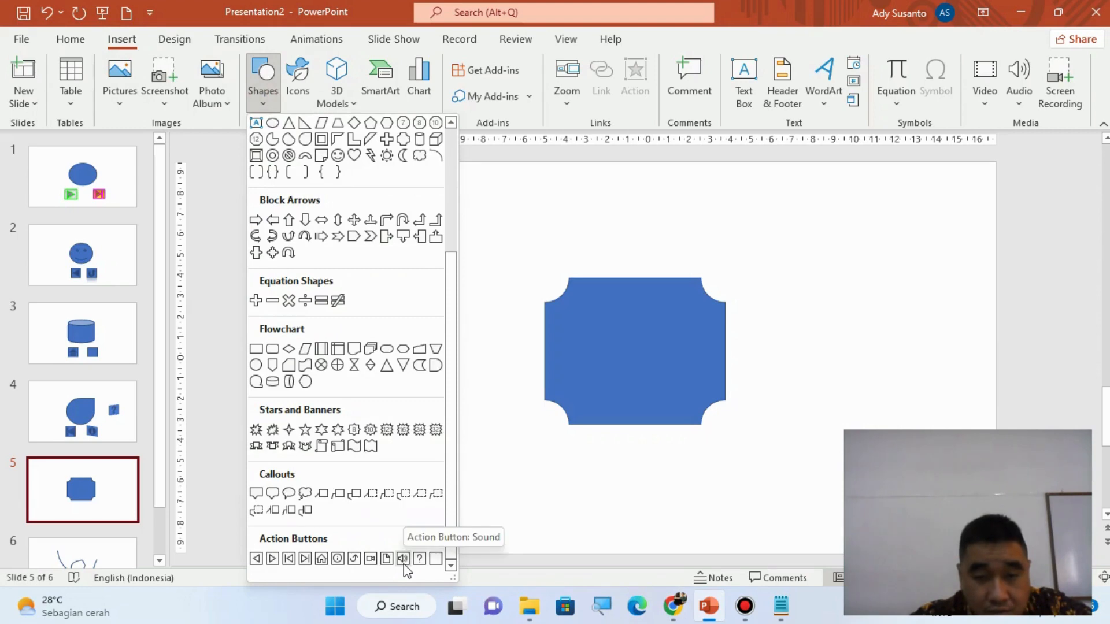
pyautogui.click(403, 559)
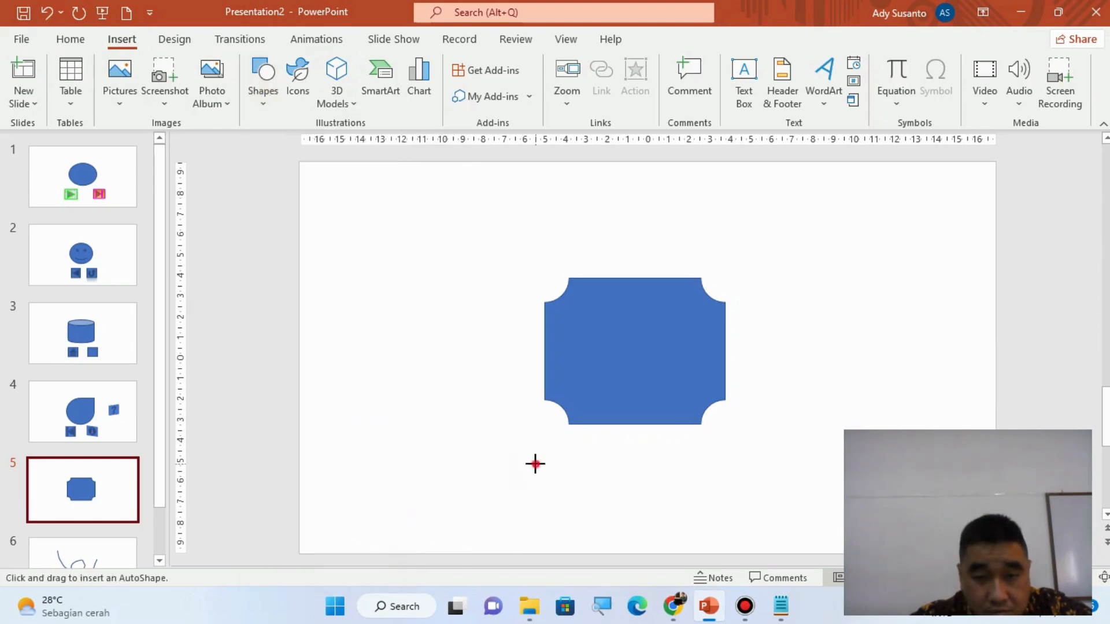
pyautogui.moveTo(535, 463); pyautogui.dragTo(599, 512)
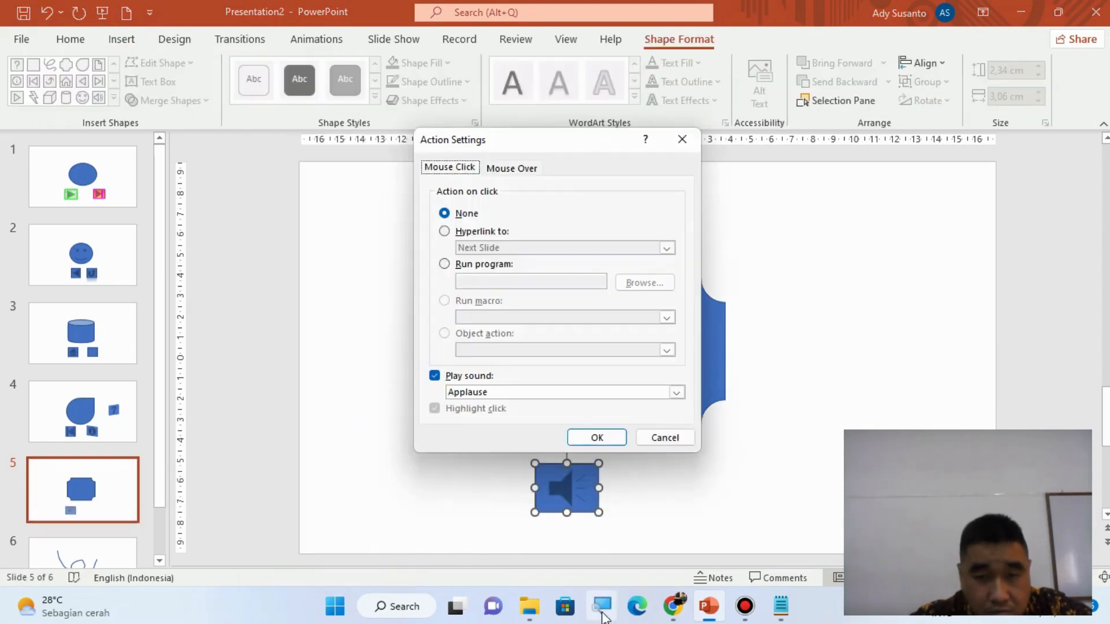
# - Set the sound button to play the Explosion sound on mouse click and confirm its action settings
pyautogui.click(478, 398)
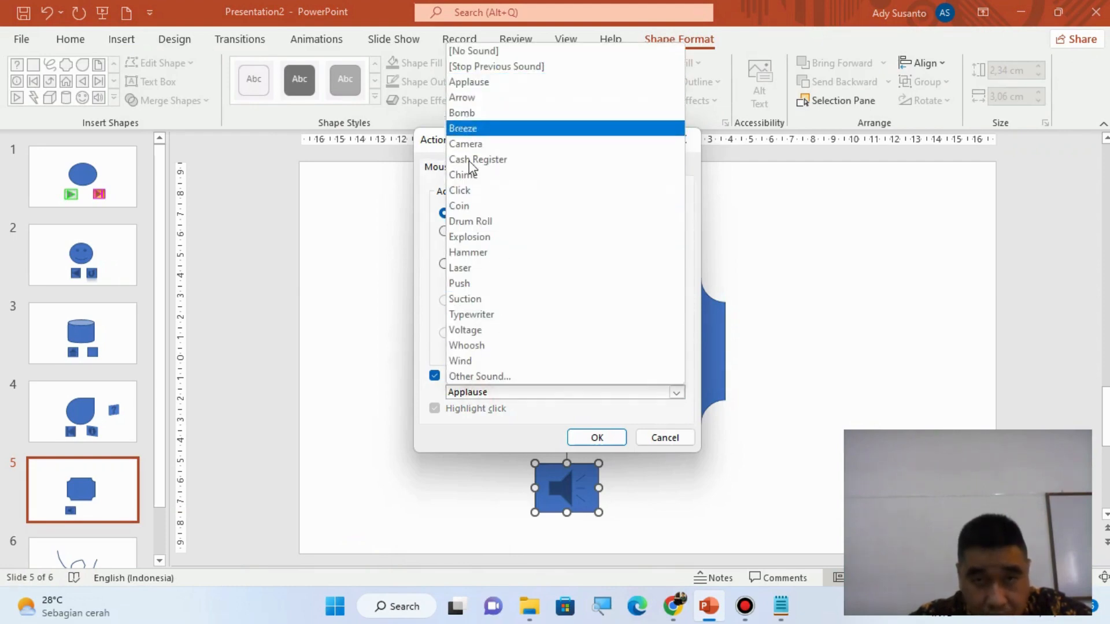
pyautogui.click(503, 236)
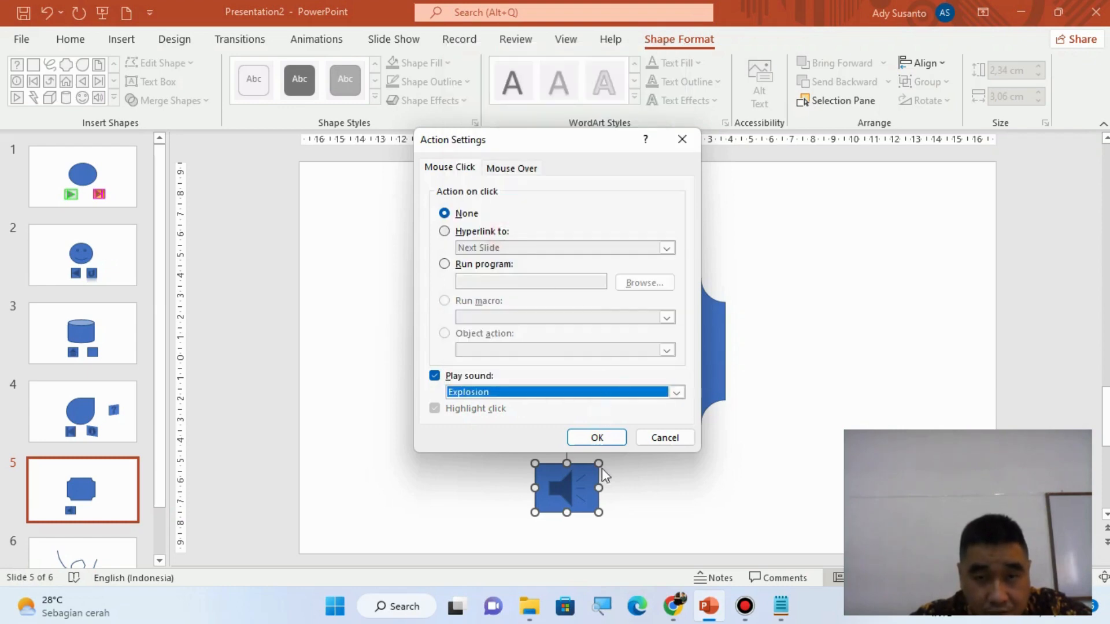
pyautogui.click(601, 437)
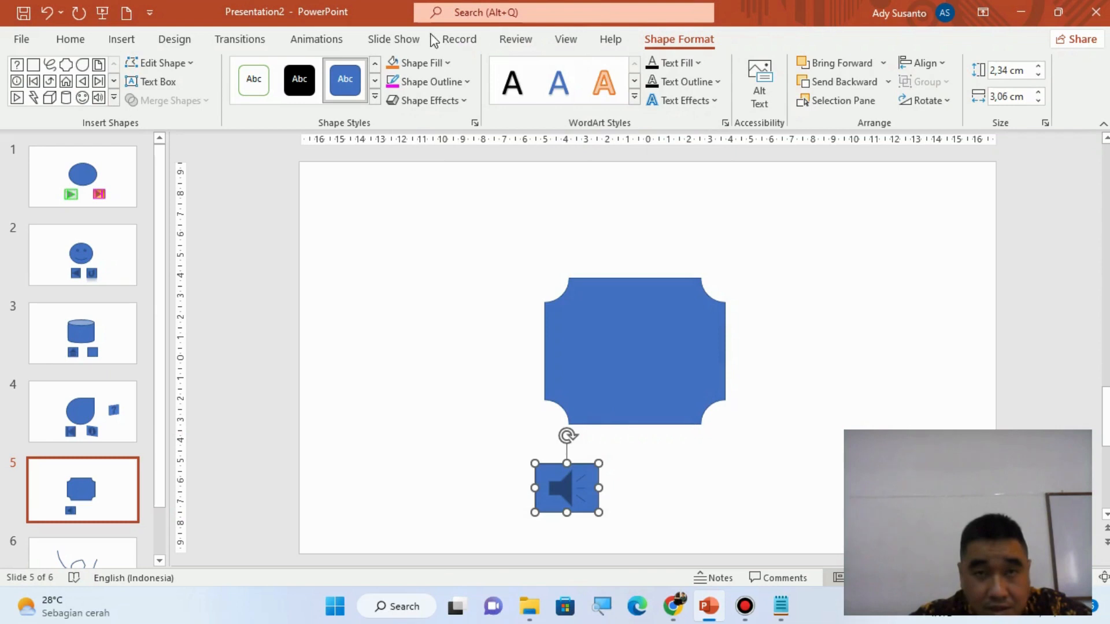
# - Run the slide show from slide 5, test the sound button several times, and end the show
pyautogui.click(393, 40)
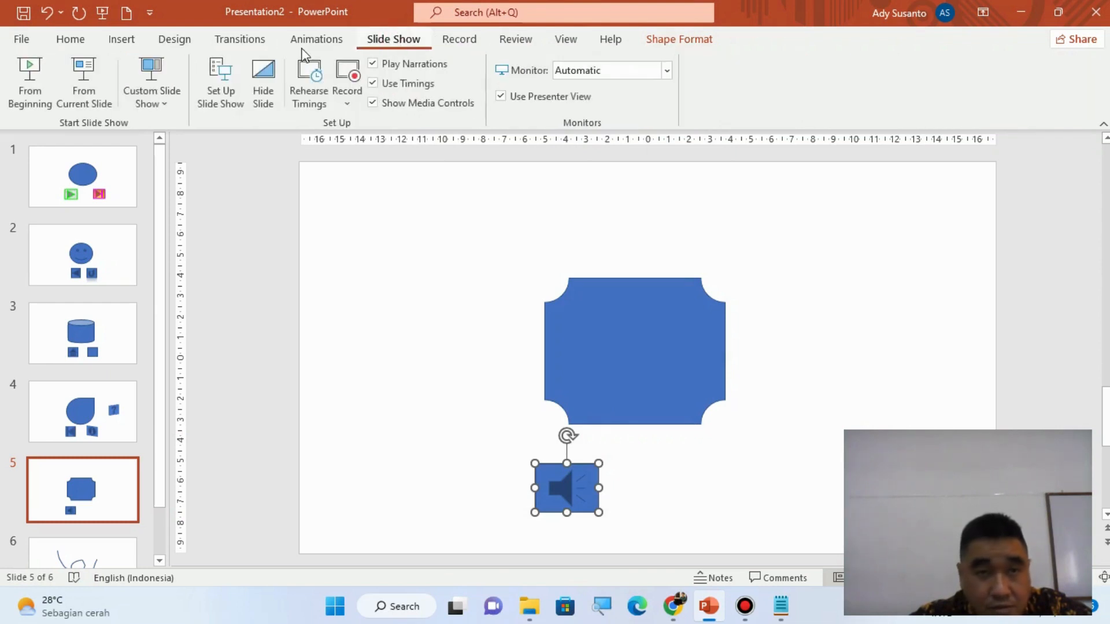
pyautogui.click(78, 76)
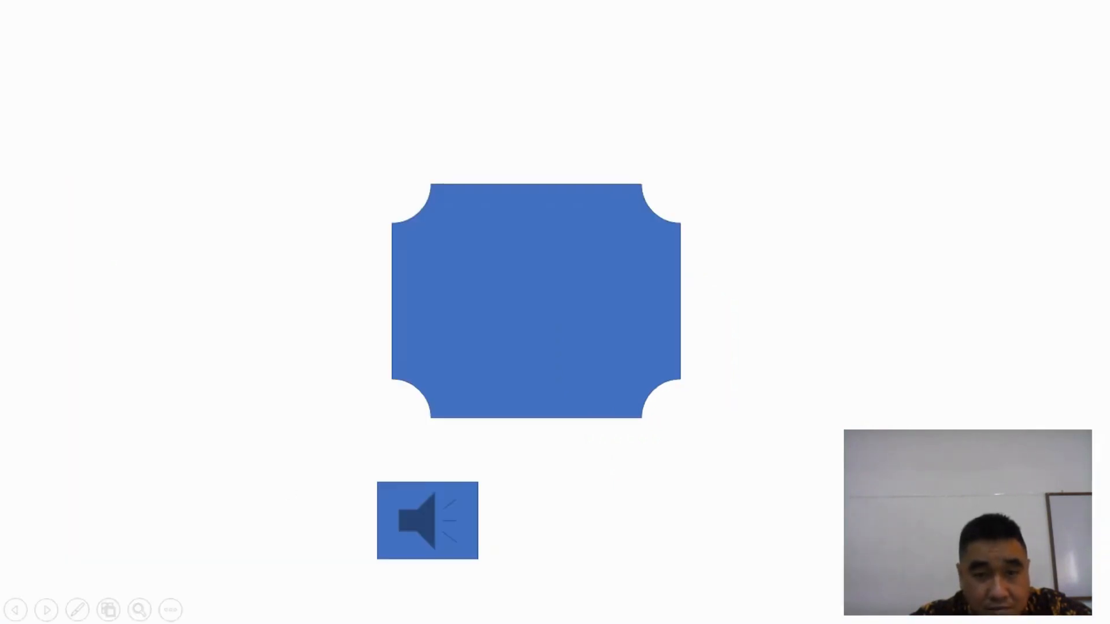
pyautogui.click(435, 524)
pyautogui.click(434, 523)
pyautogui.click(435, 529)
pyautogui.press('Escape')
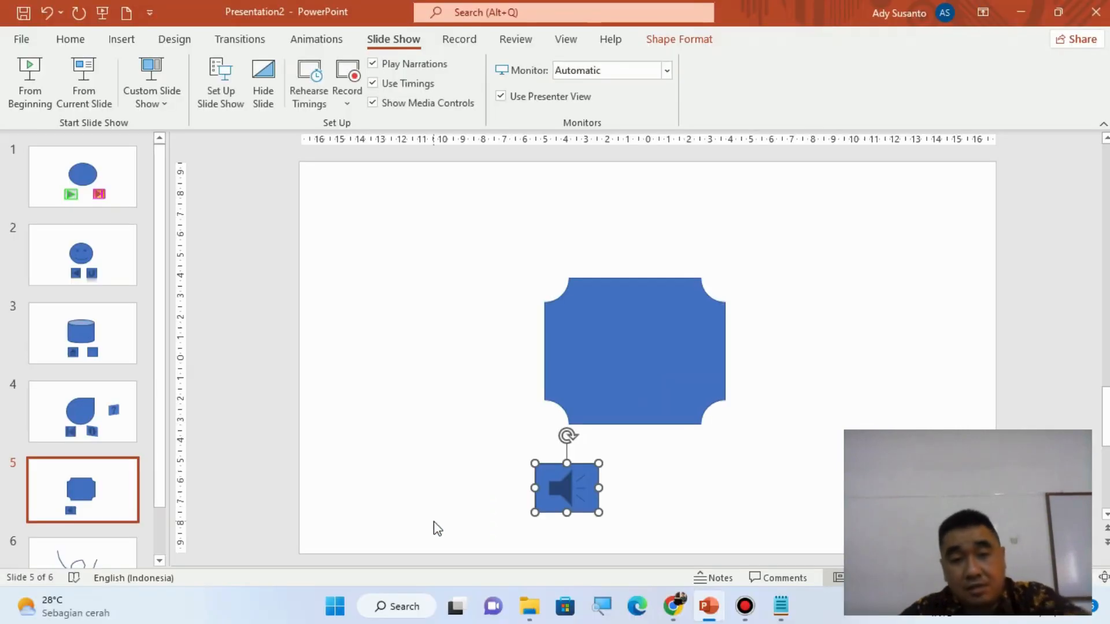
# - Draw a Video action button about 2.34 cm high and 3.06 cm wide to the right of the sound button
pyautogui.click(120, 38)
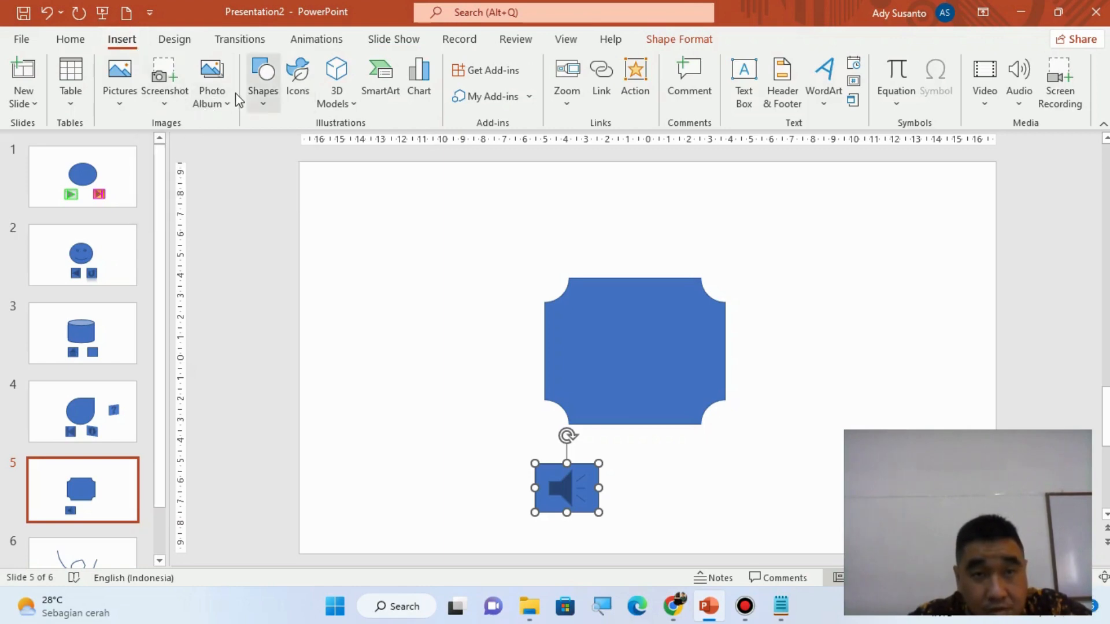
pyautogui.click(260, 101)
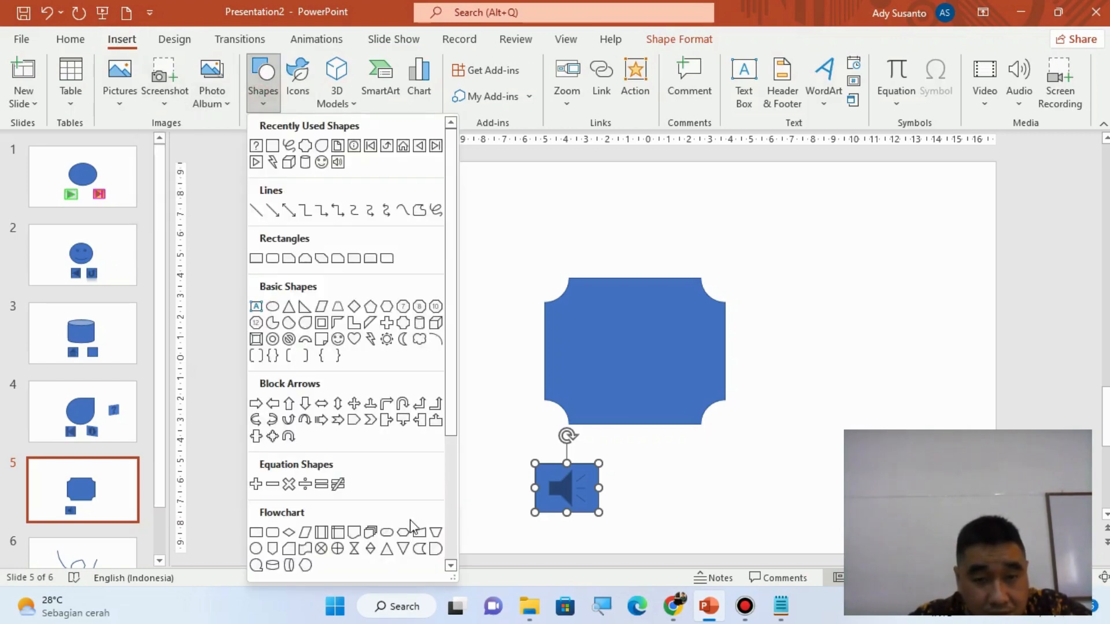
pyautogui.scroll(-3, 413, 526)
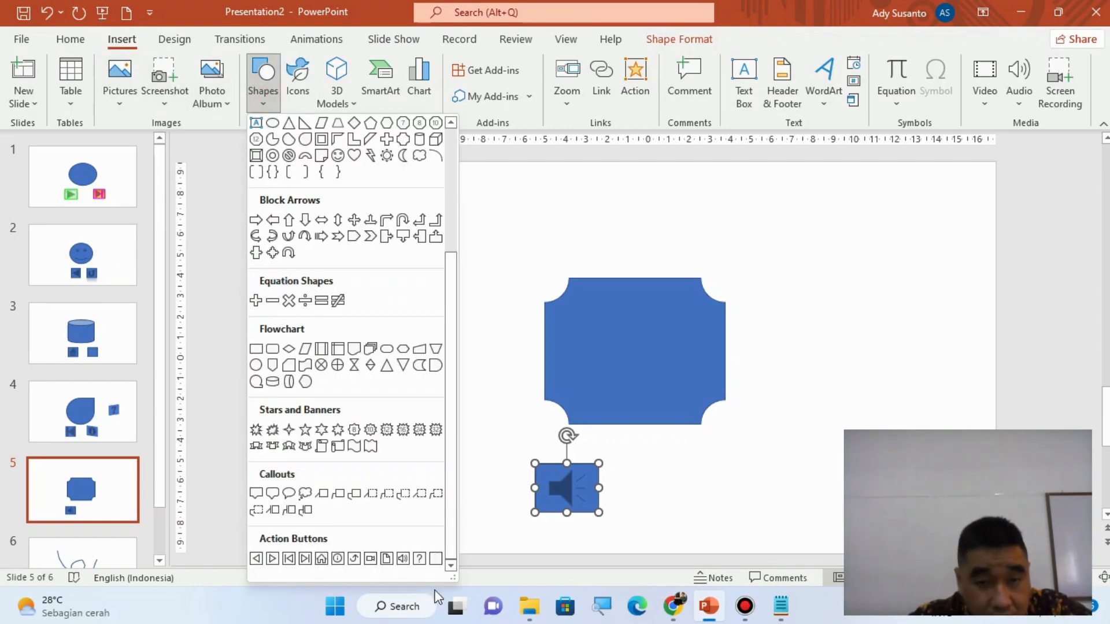
pyautogui.click(370, 559)
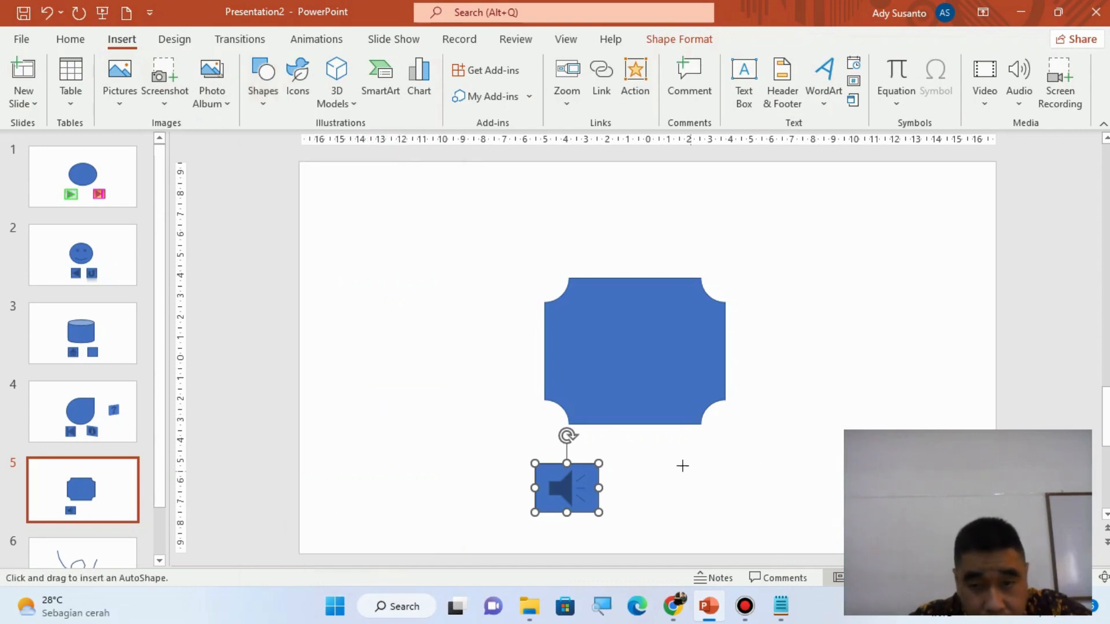
pyautogui.moveTo(681, 462); pyautogui.dragTo(745, 514)
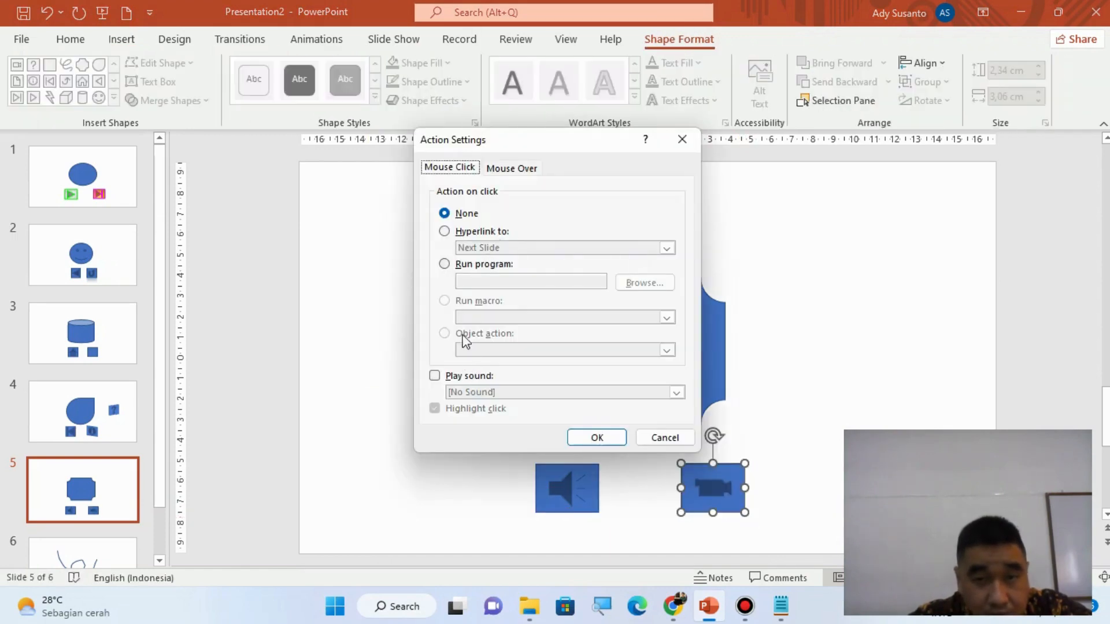
# - Hyperlink the video button to the Aster After Restart video file in the Bandicam folder under Documents
pyautogui.click(446, 232)
pyautogui.click(585, 248)
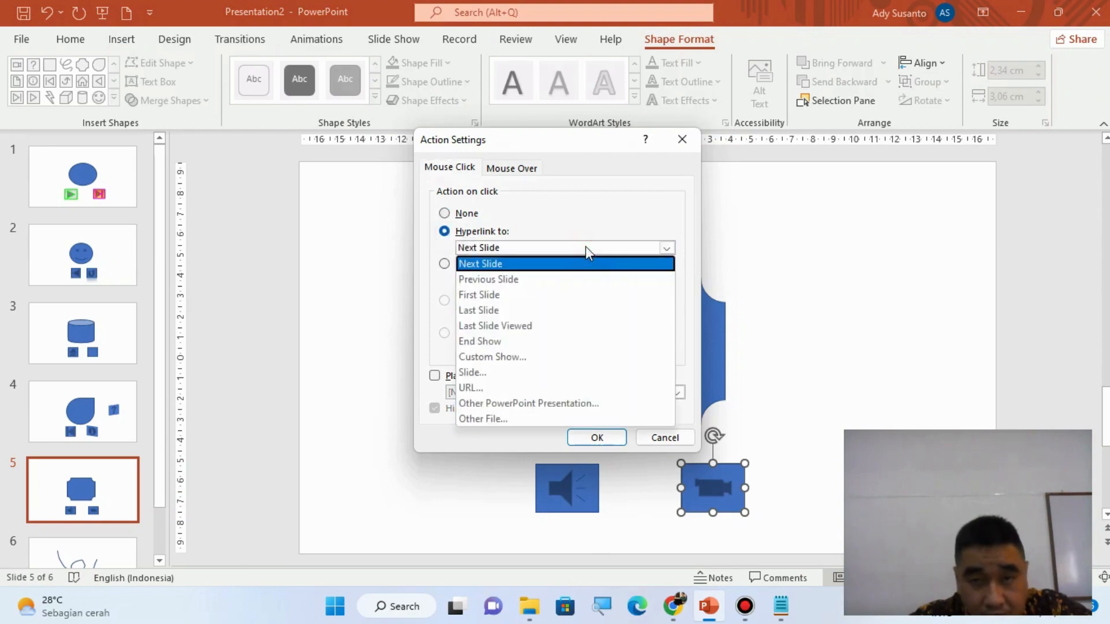
pyautogui.click(544, 419)
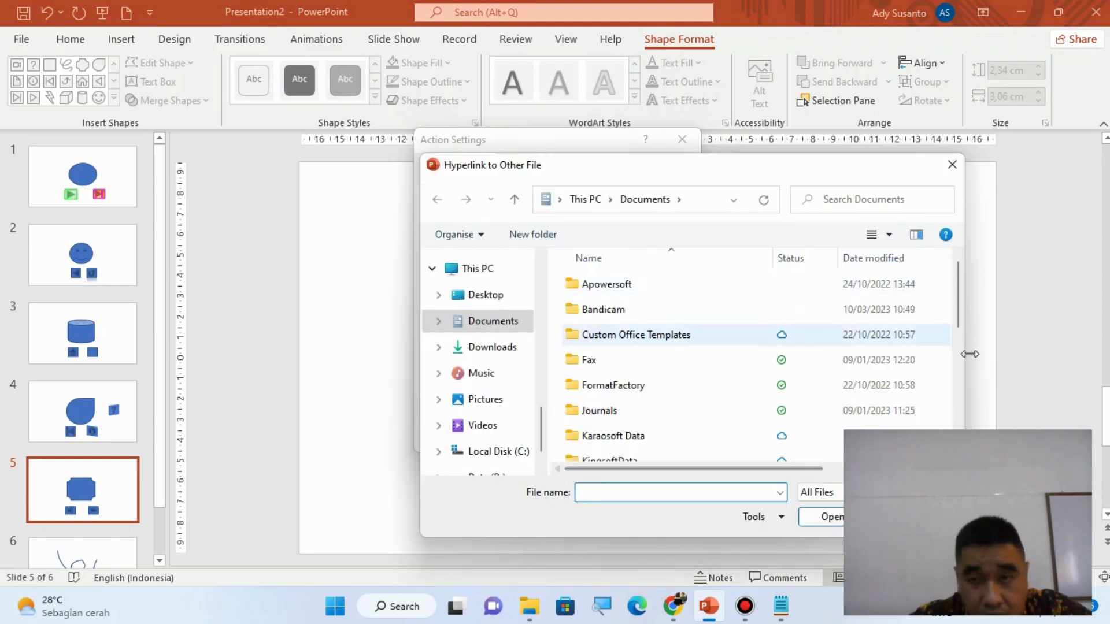
pyautogui.click(617, 310)
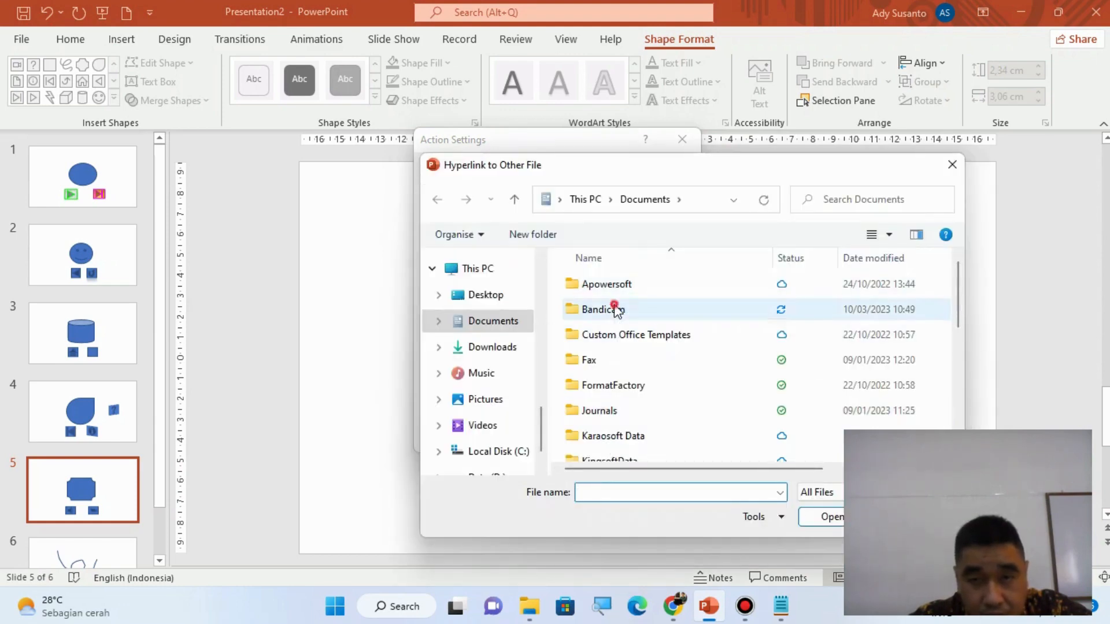
pyautogui.doubleClick(616, 309)
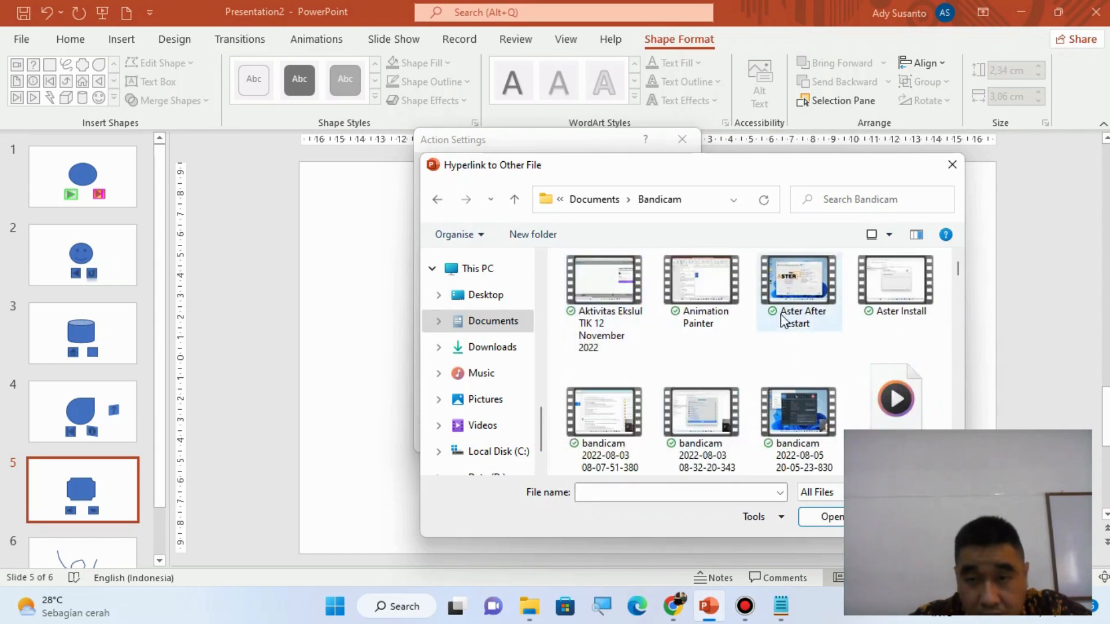
pyautogui.doubleClick(800, 293)
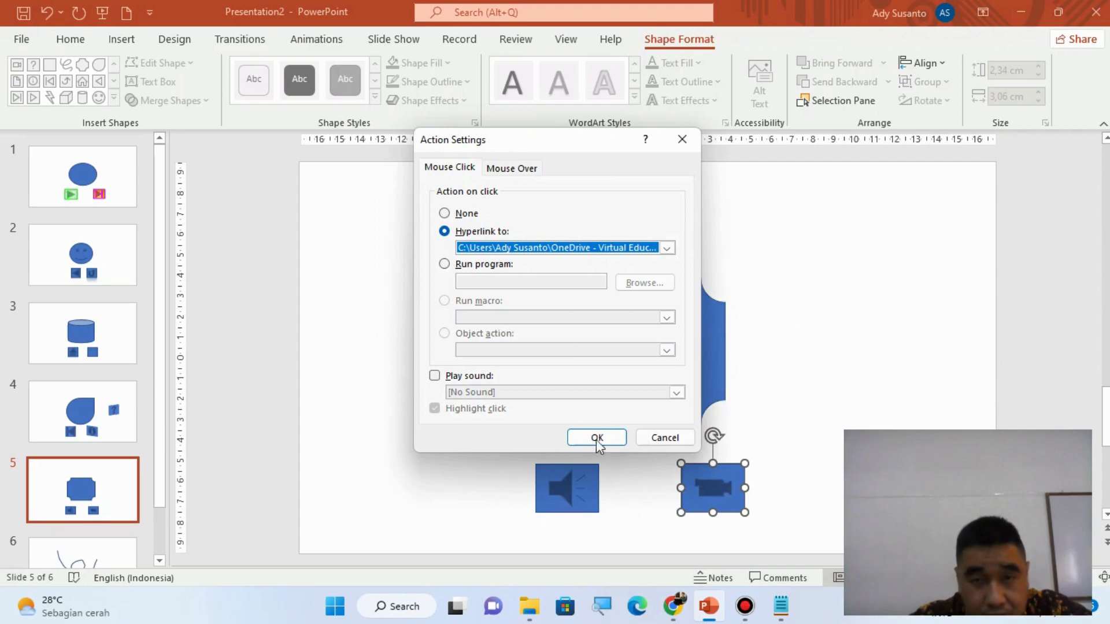
pyautogui.click(597, 439)
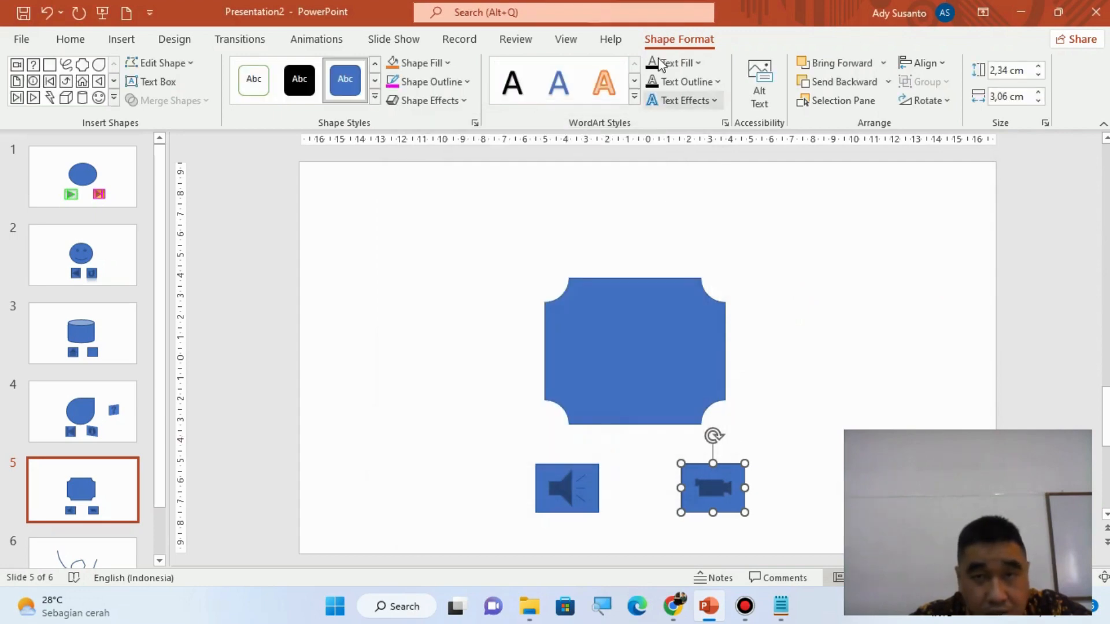
# - Run the slide show from slide 5 and open the linked video through the video button, allowing the hyperlink
pyautogui.click(402, 38)
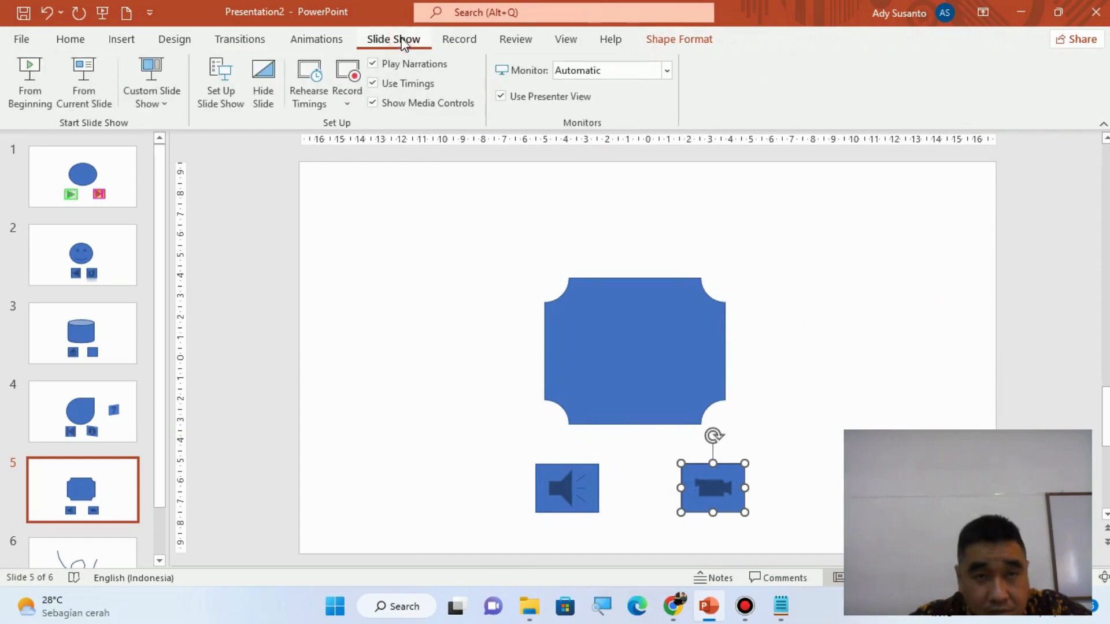
pyautogui.click(92, 95)
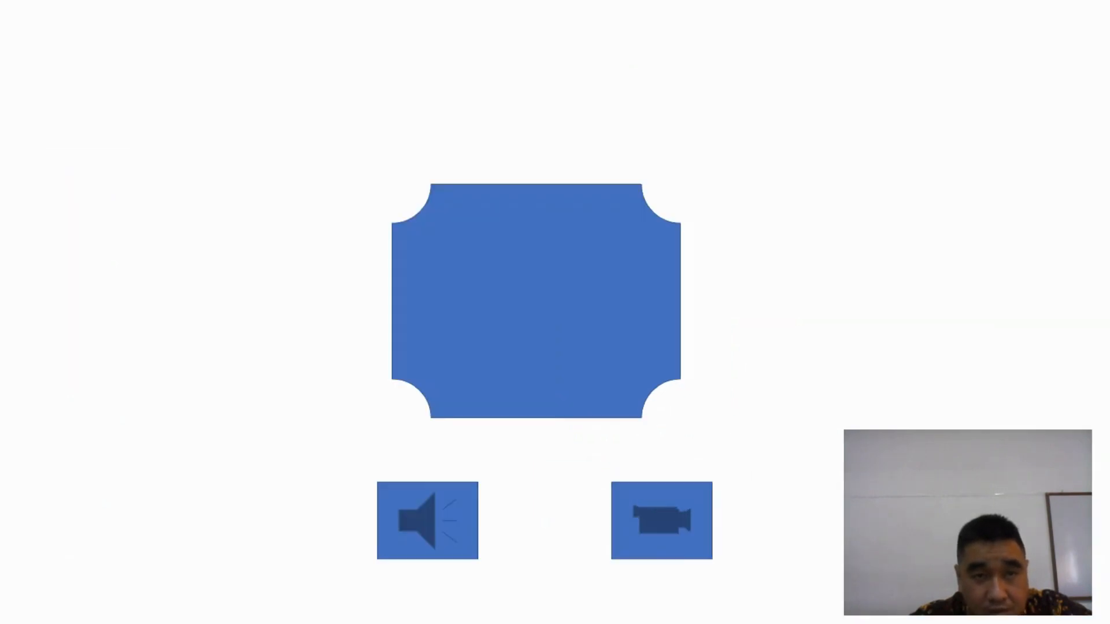
pyautogui.click(658, 542)
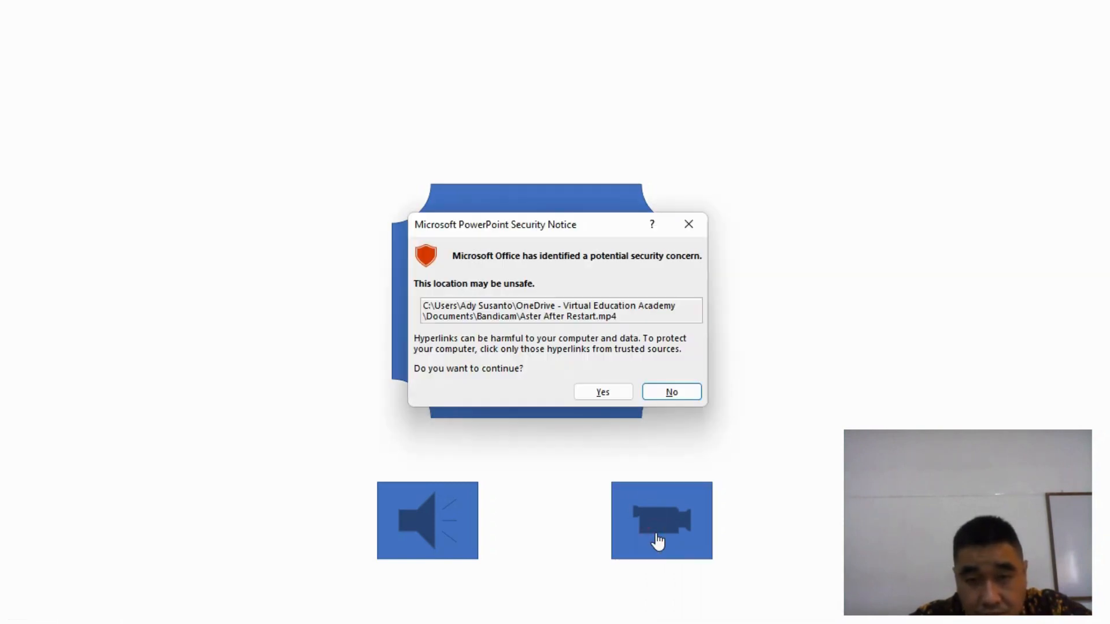
pyautogui.click(602, 393)
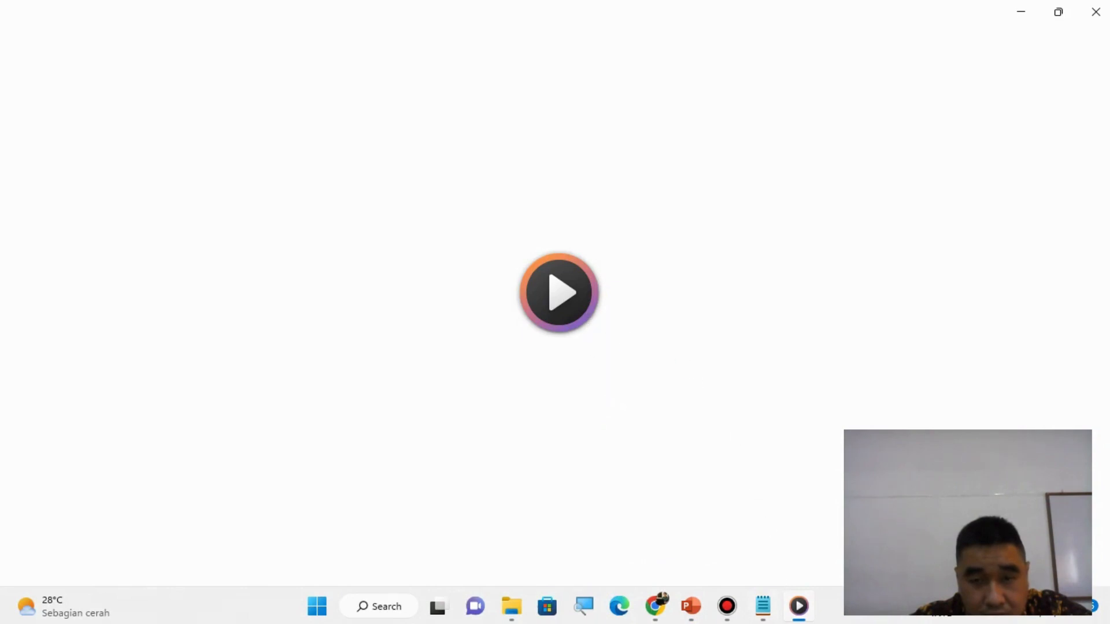
# - Watch the Aster After Restart video in Media Player, close the player, and end the slide show
pyautogui.moveTo(800, 618)
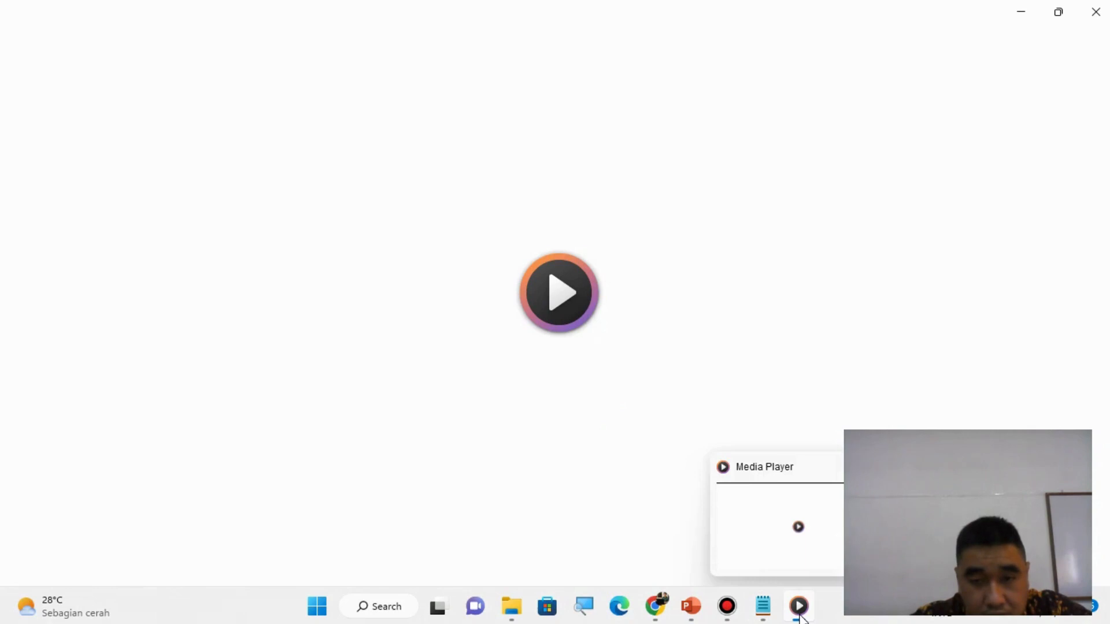
pyautogui.click(795, 533)
pyautogui.moveTo(801, 620)
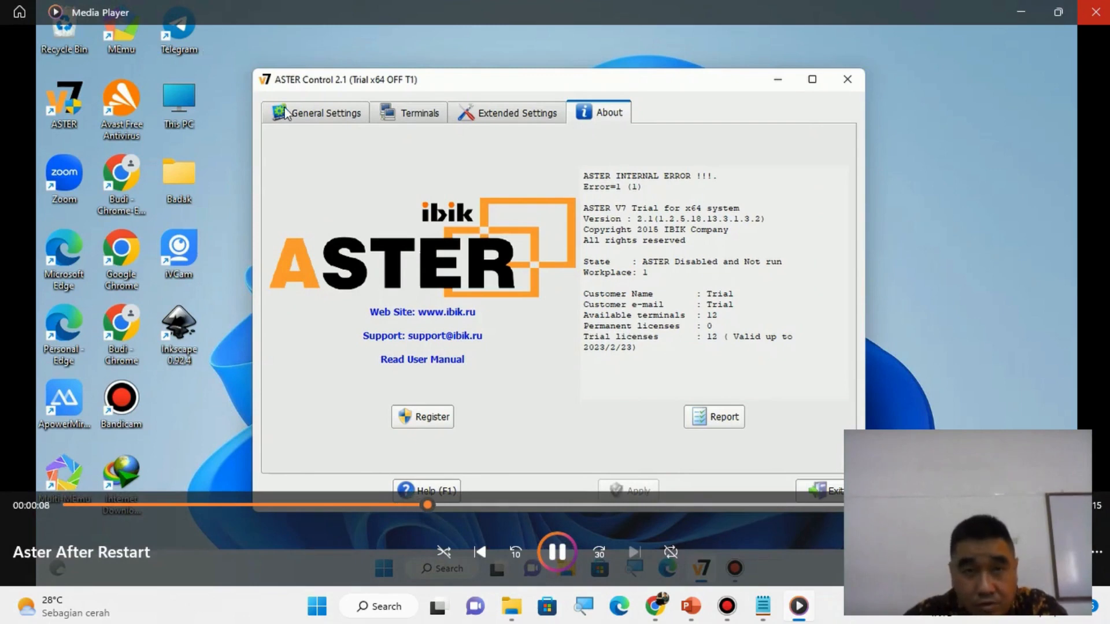
pyautogui.click(1103, 13)
pyautogui.press('Escape')
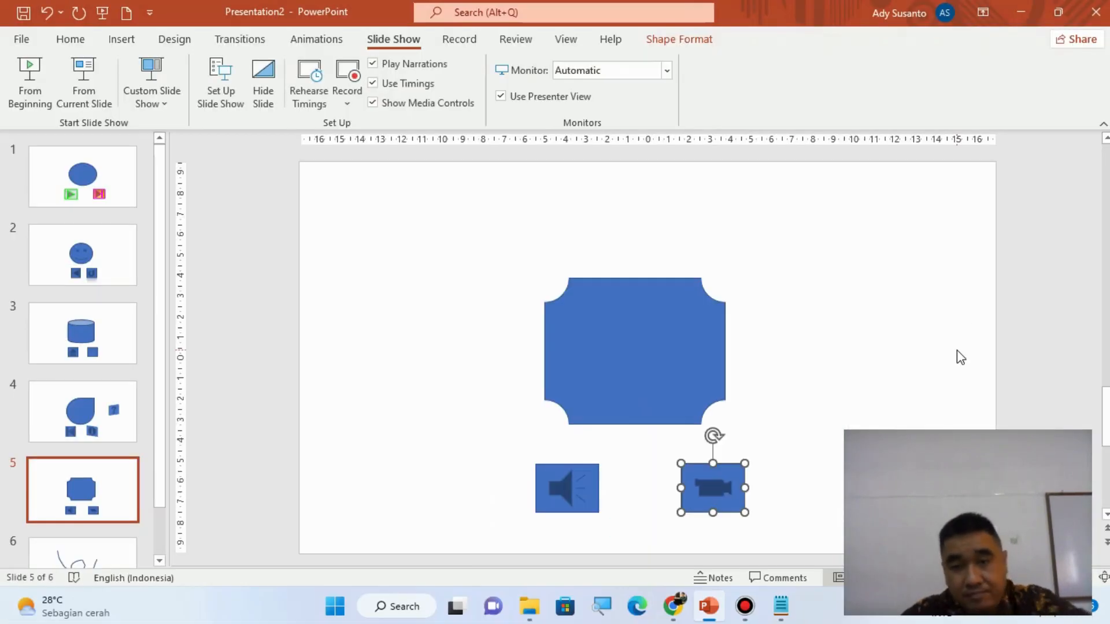